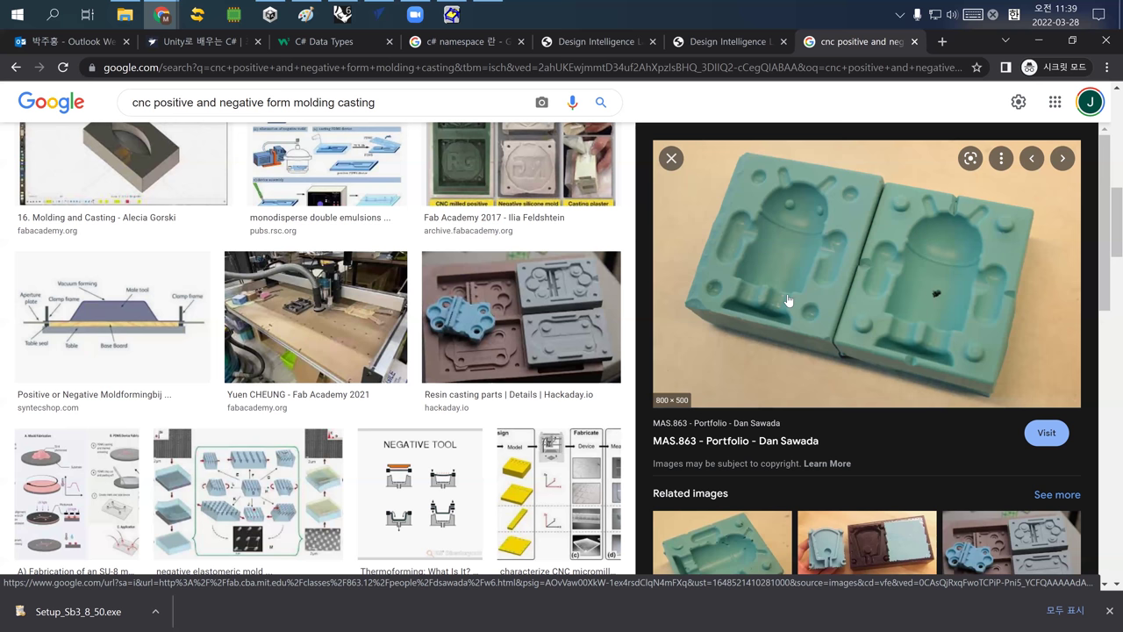
# - Preview the FabModules Molding and Casting image of the shell and its molds in the image results
pyautogui.scroll(10, 158, 220)
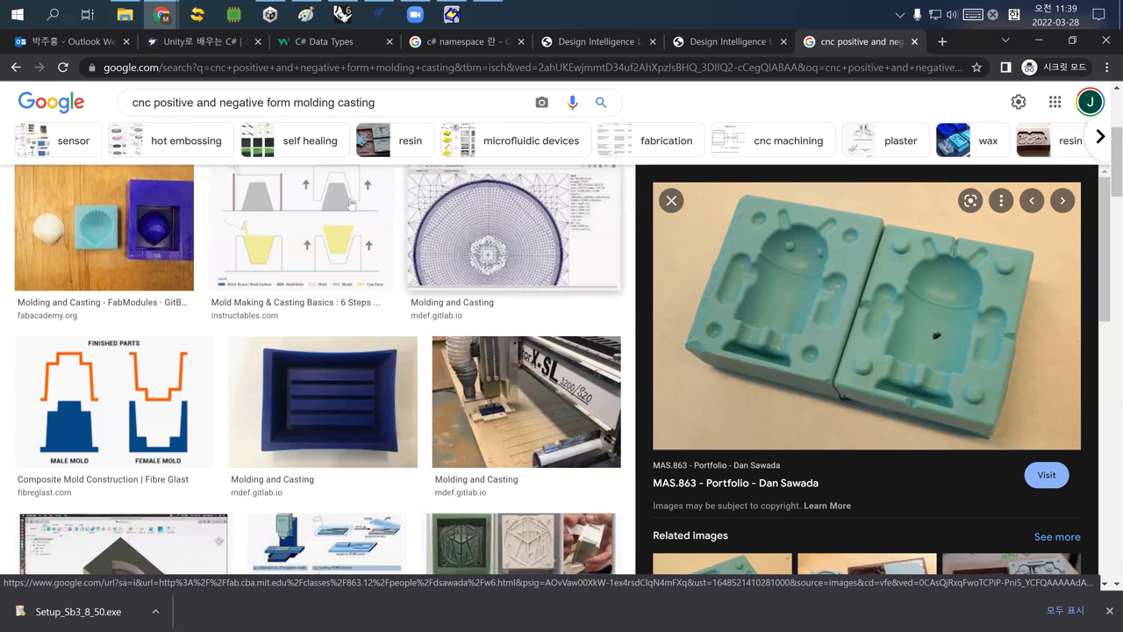
pyautogui.click(158, 219)
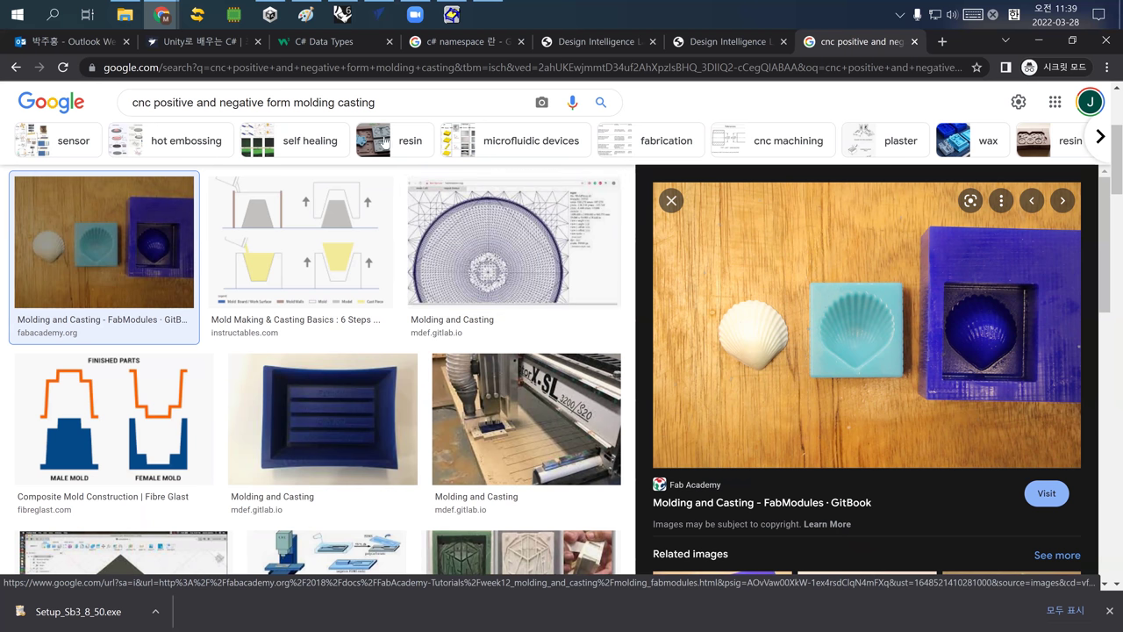
# - Search Google Images for "vacuum forming machine"
pyautogui.tripleClick(401, 104)
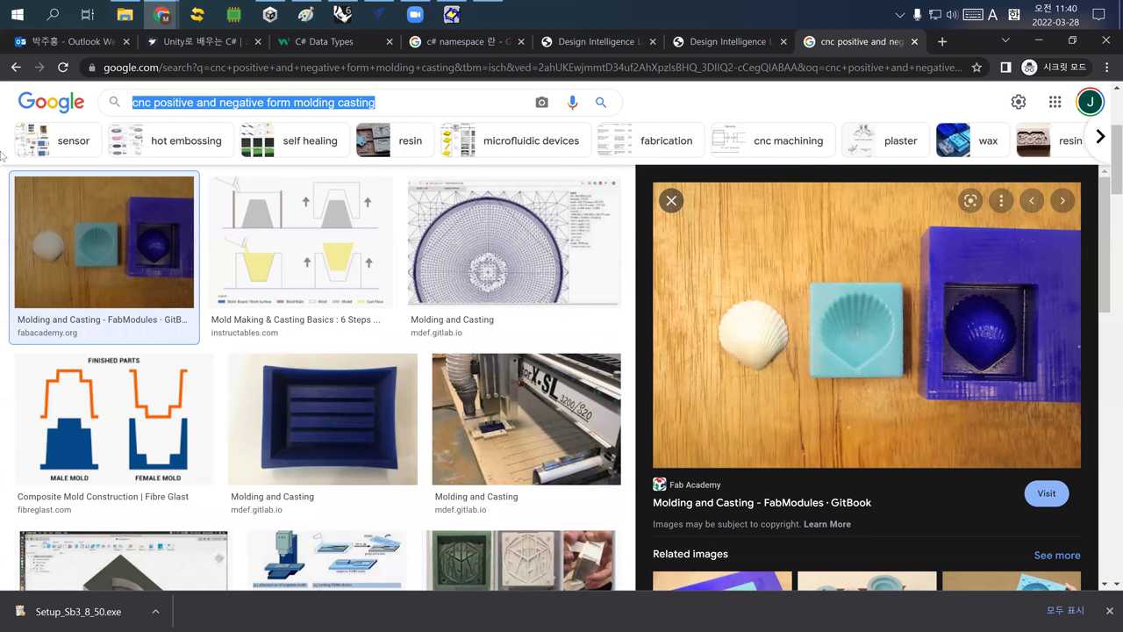
pyautogui.write('v')
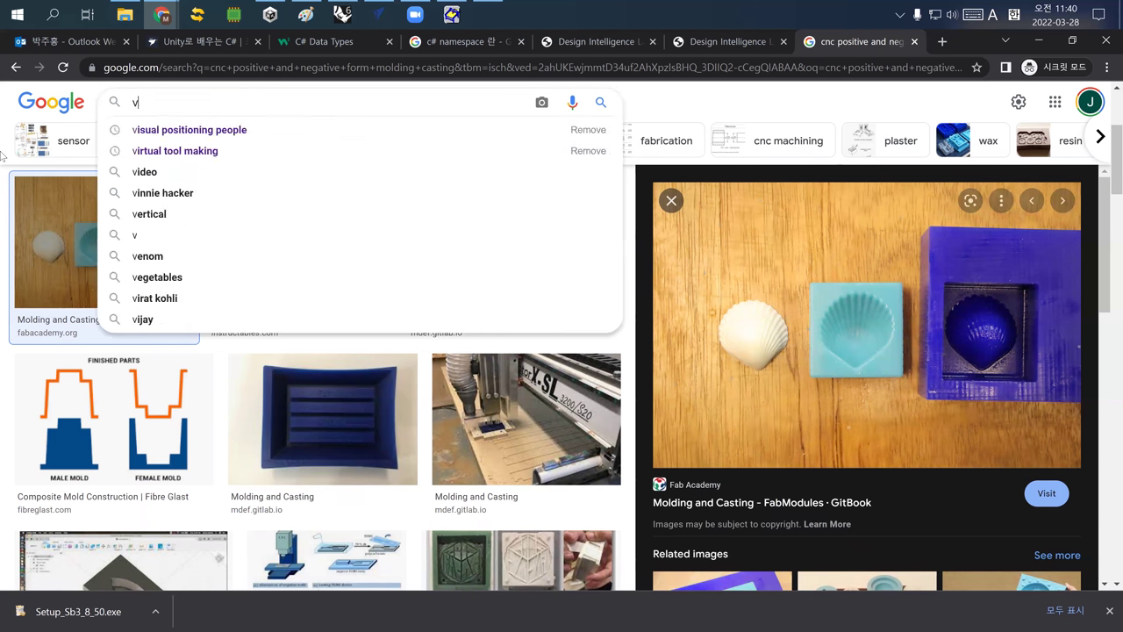
pyautogui.write('acuum for')
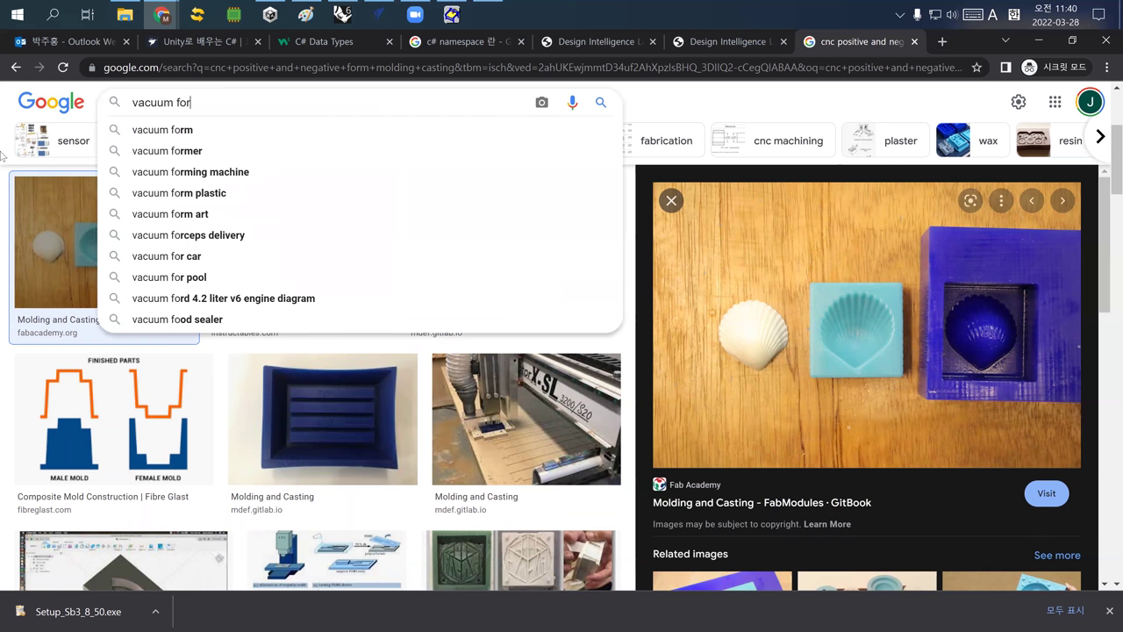
pyautogui.write('ming machine')
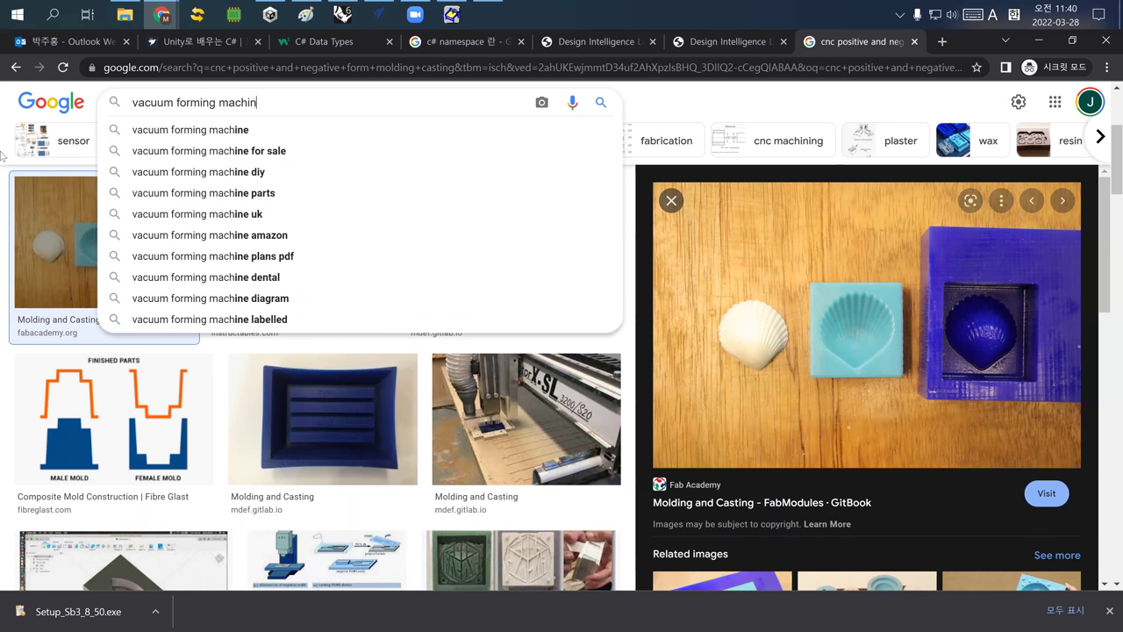
pyautogui.press('Return')
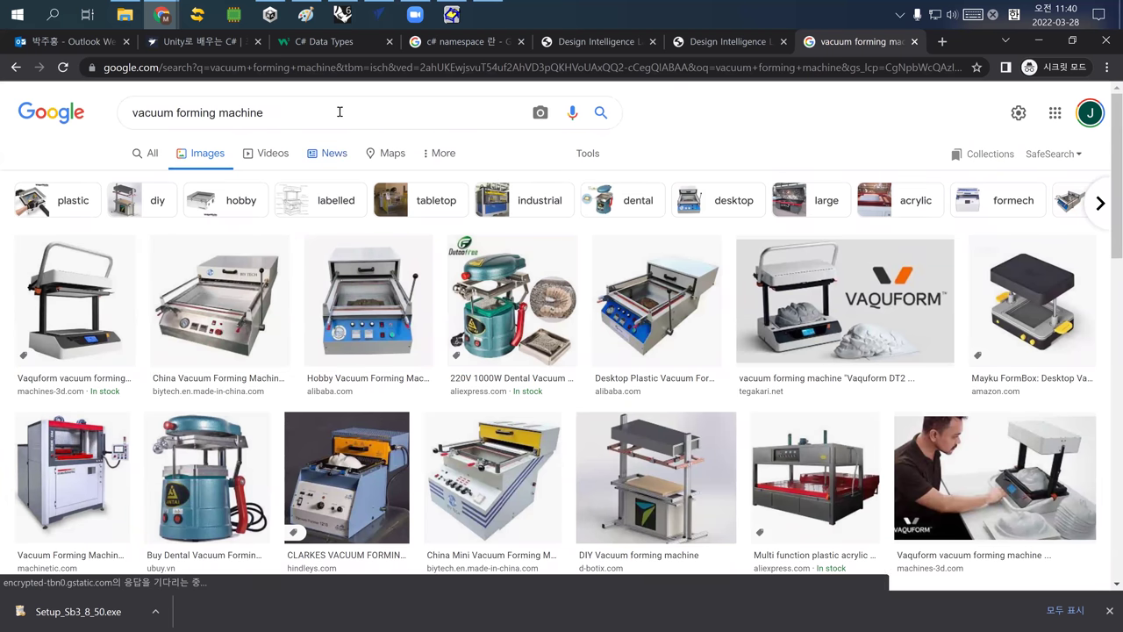
# - Go to YouTube and search for "vacuum forming"
pyautogui.hotkey('ctrl', 'l')
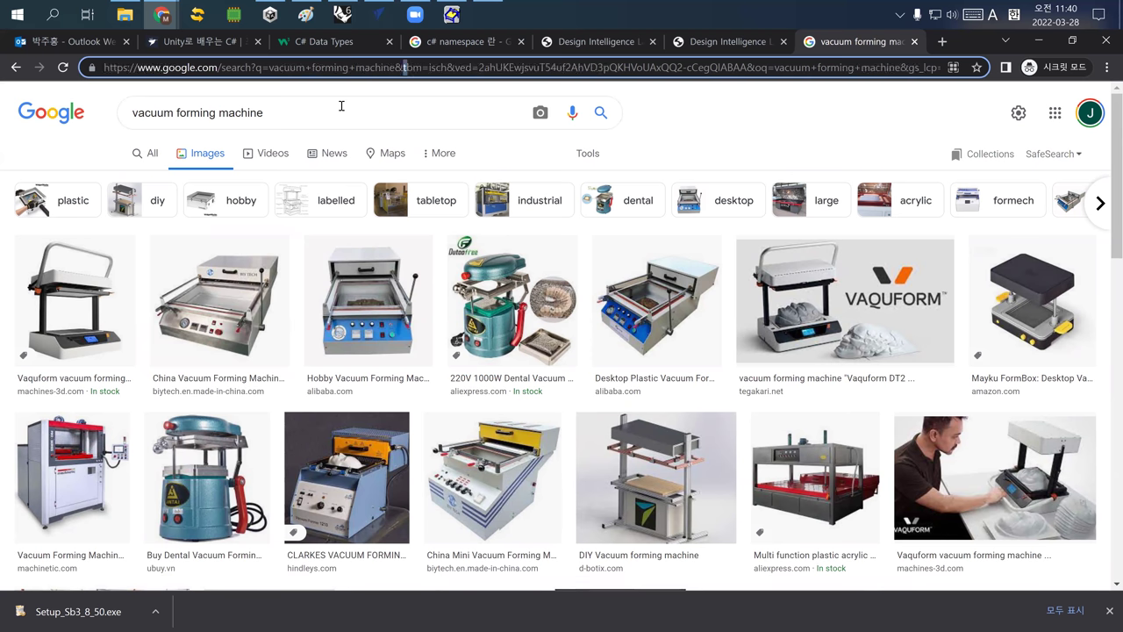
pyautogui.hotkey('ctrl', 'l')
pyautogui.write('you')
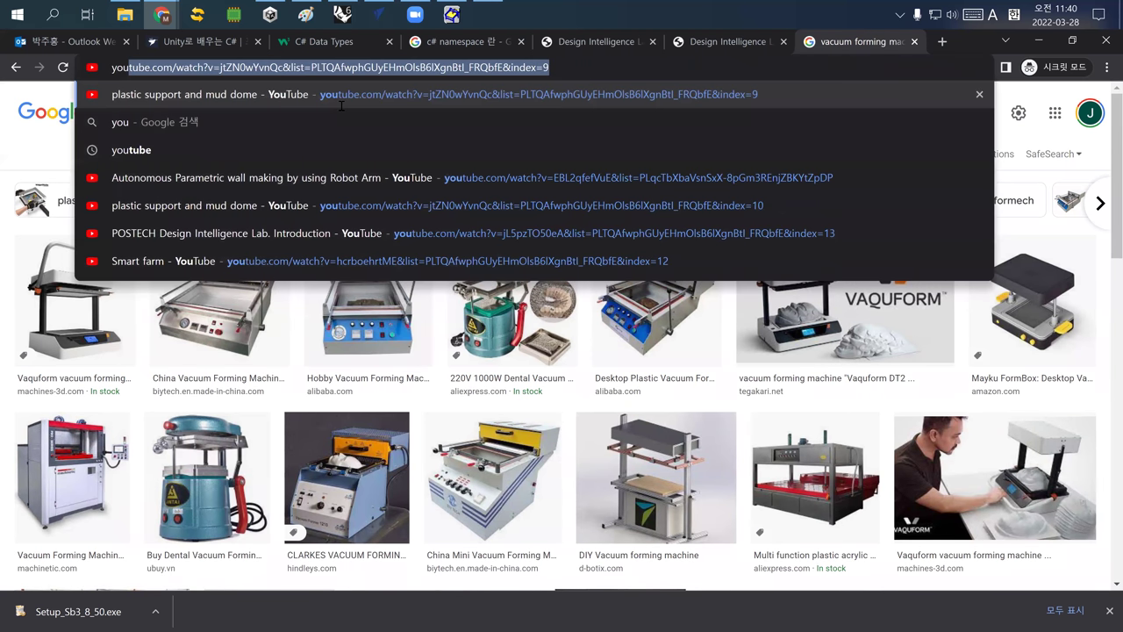
pyautogui.press('Return')
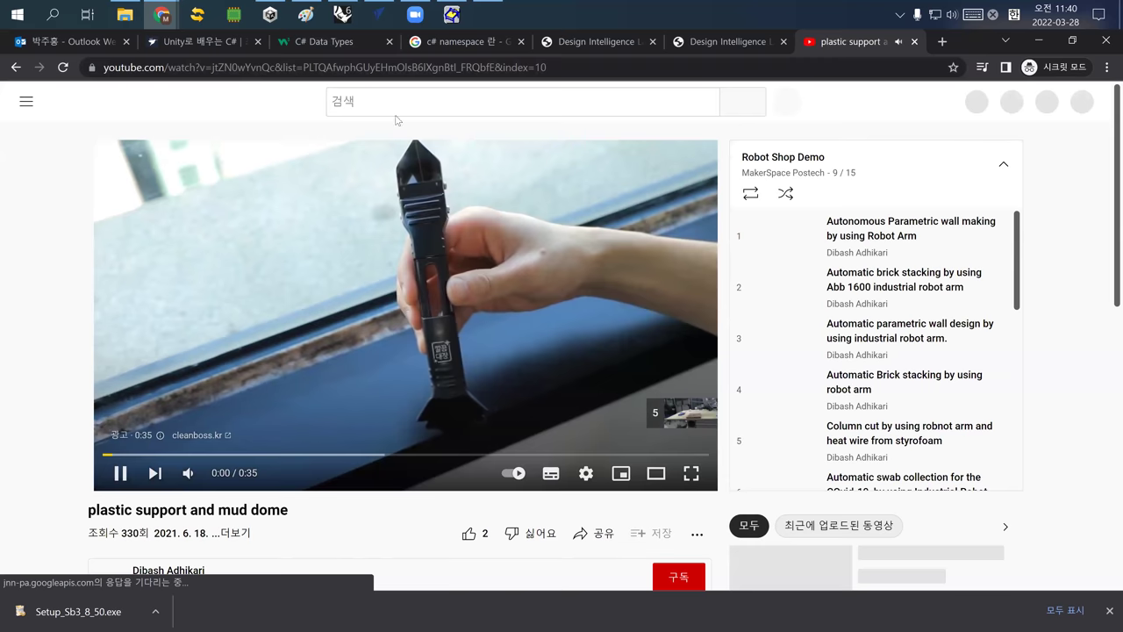
pyautogui.click(395, 107)
pyautogui.write('vacuum forming')
pyautogui.press('Return')
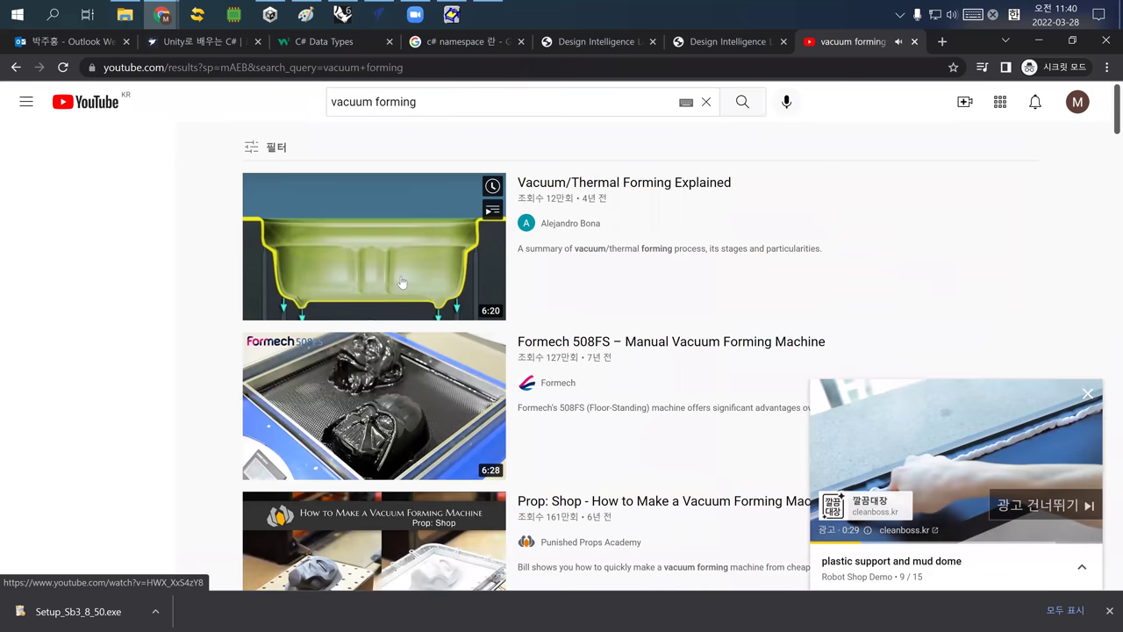
# - Play the Formech 508FS – Manual Vacuum Forming Machine video and pause it at about 2:00
pyautogui.click(557, 182)
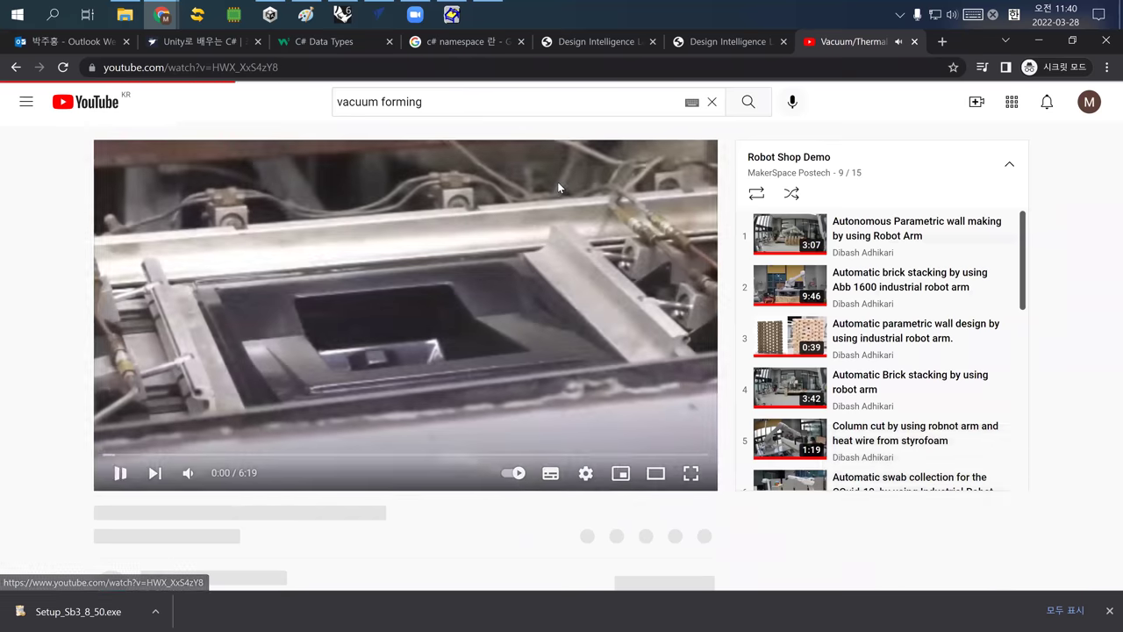
pyautogui.hotkey('alt', 'Left')
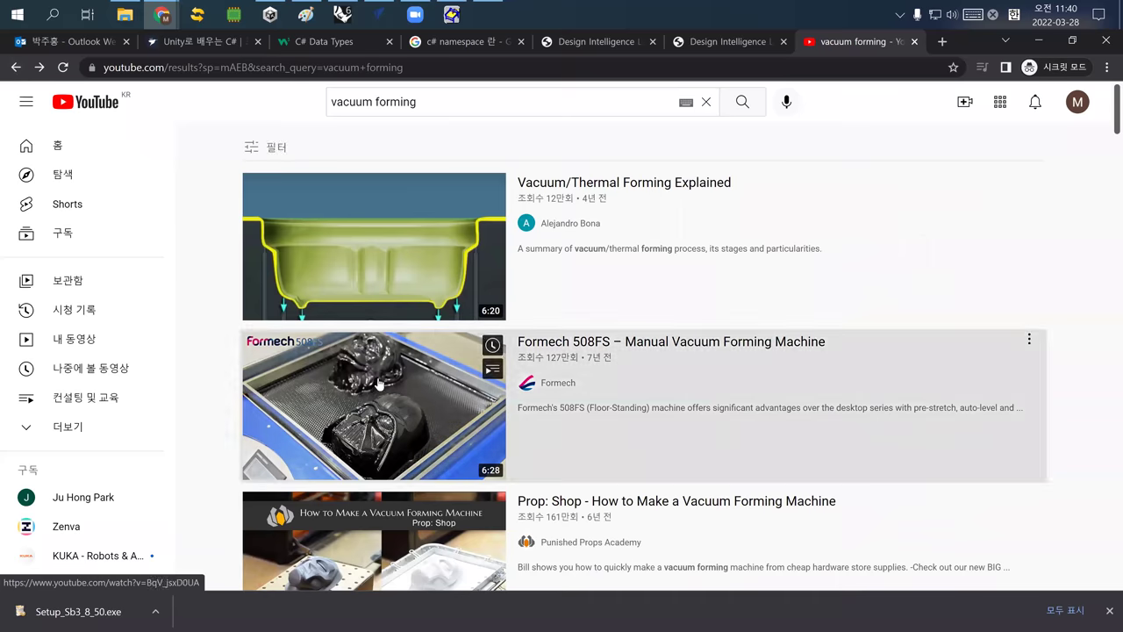
pyautogui.click(377, 383)
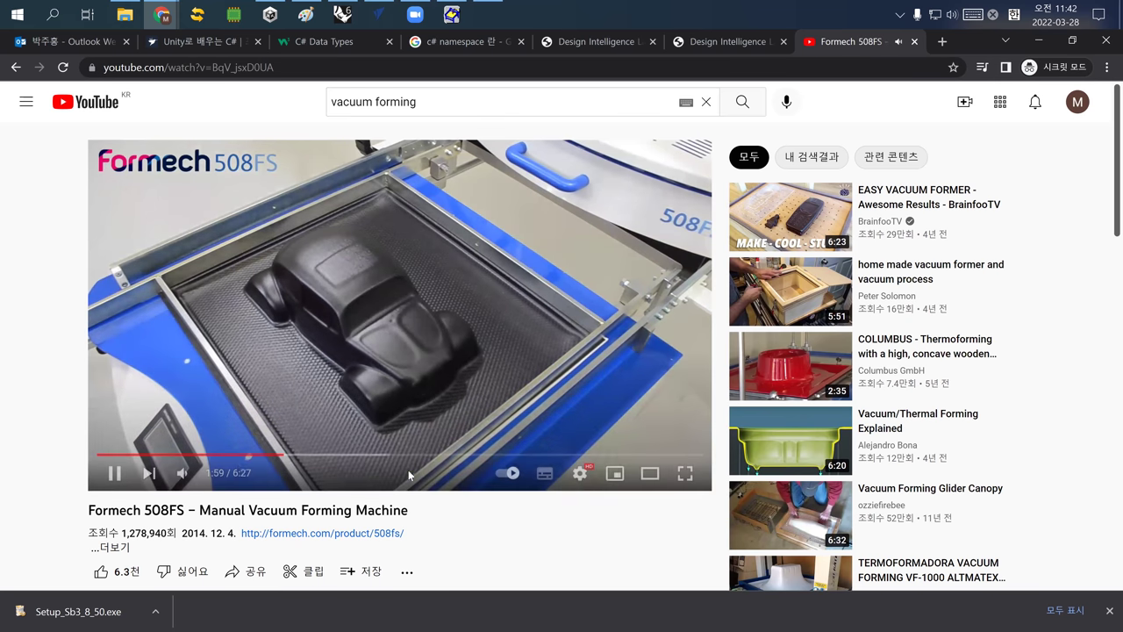
pyautogui.click(115, 474)
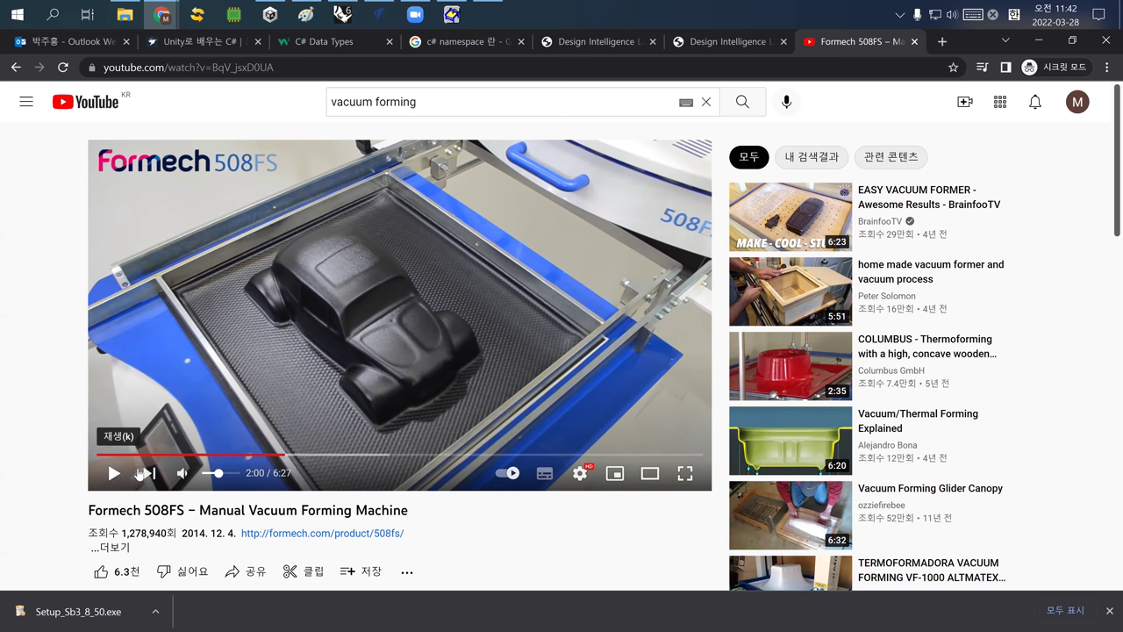
# - Look through the suggested videos for more vacuum forming examples
pyautogui.scroll(-3, 905, 457)
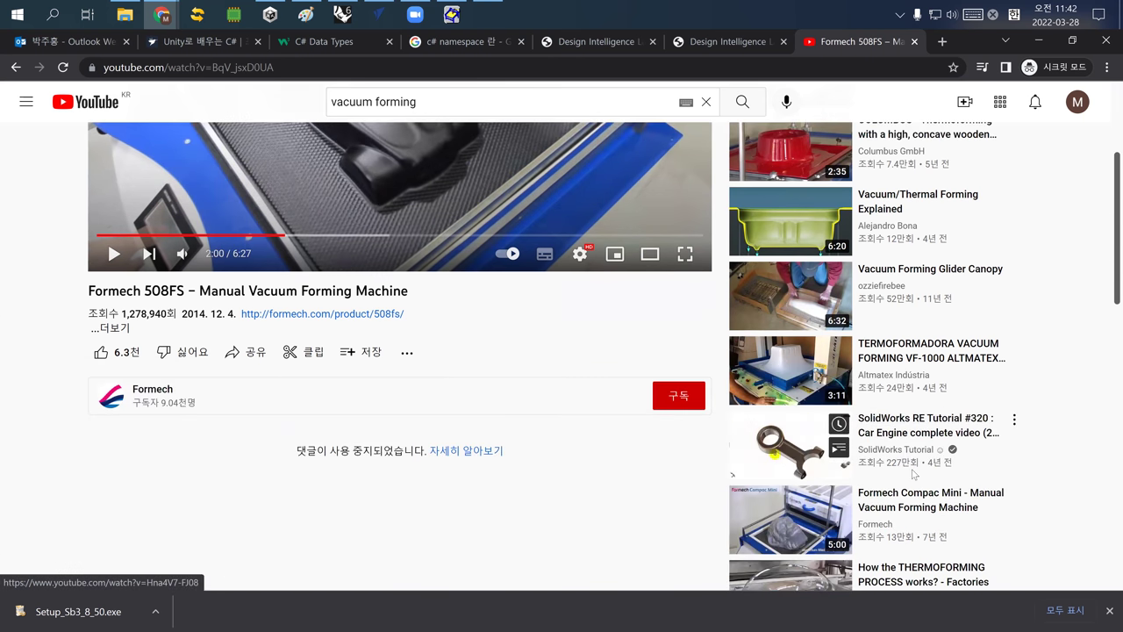
pyautogui.scroll(-2, 908, 458)
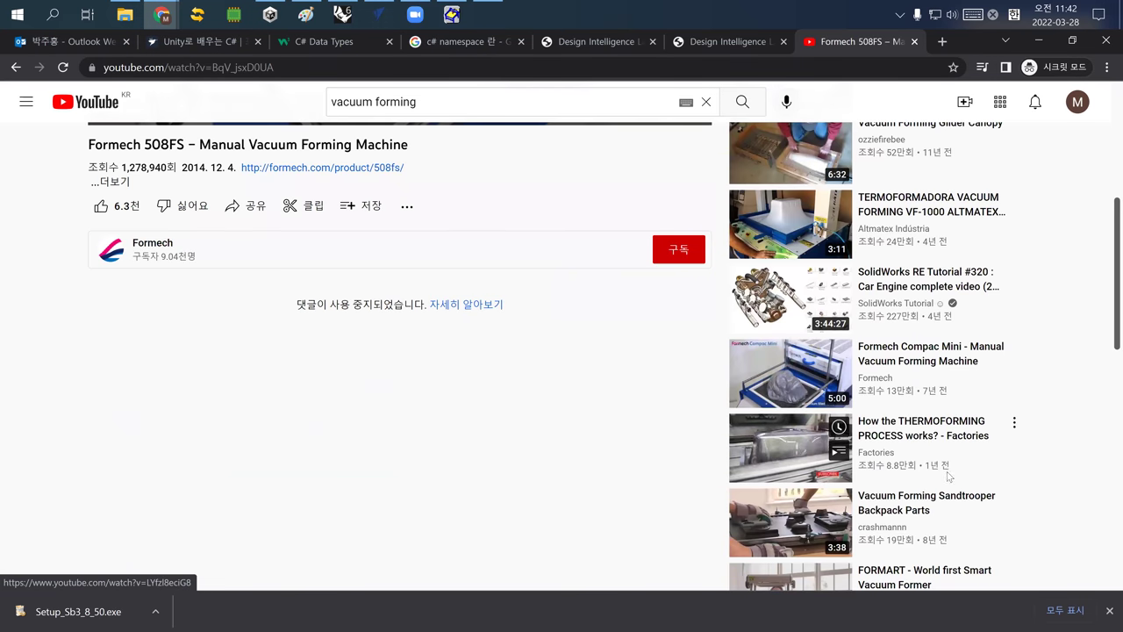
pyautogui.scroll(-5, 933, 466)
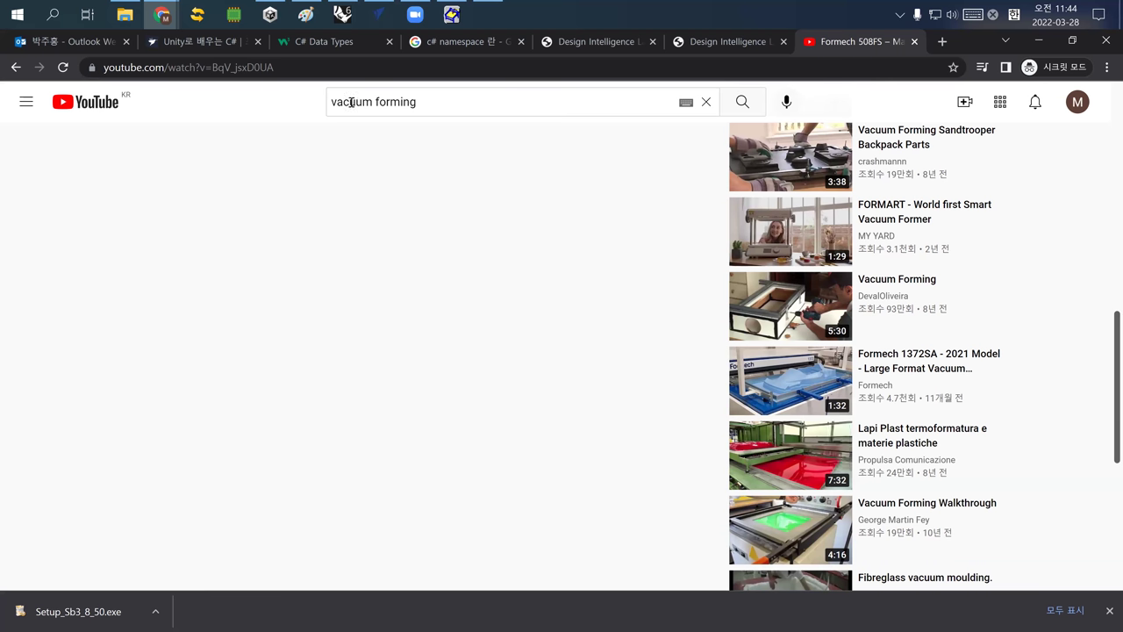
# - Switch to Rhino and delete all curves and dimensions in the Top view
pyautogui.click(338, 16)
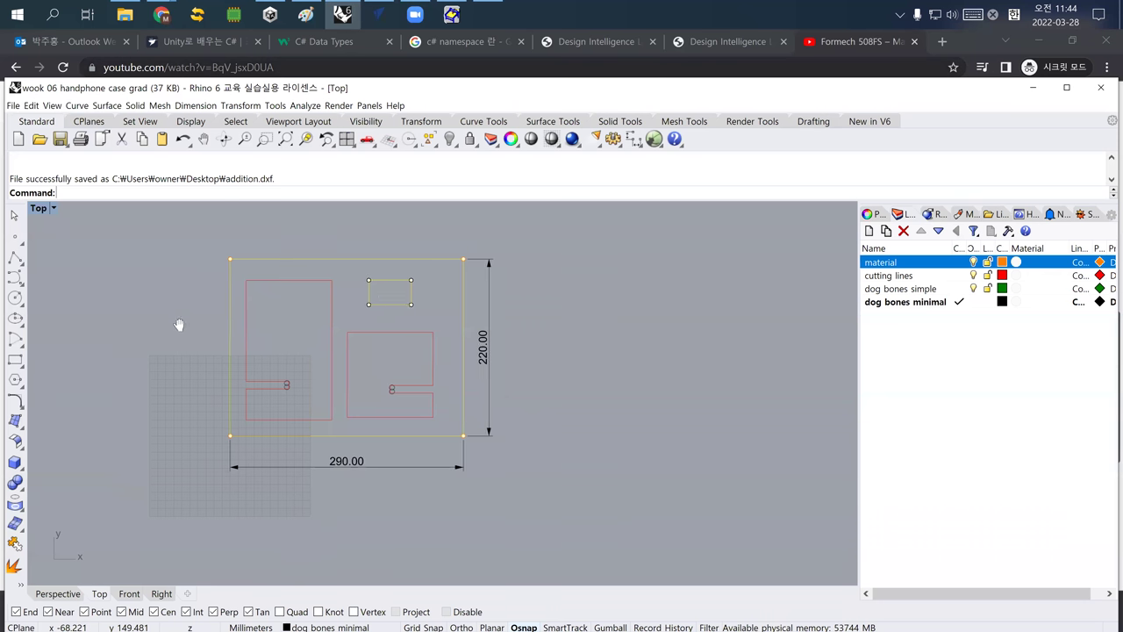
pyautogui.moveTo(147, 251)
pyautogui.mouseDown()
pyautogui.moveTo(327, 306)
pyautogui.moveTo(516, 521)
pyautogui.mouseUp()
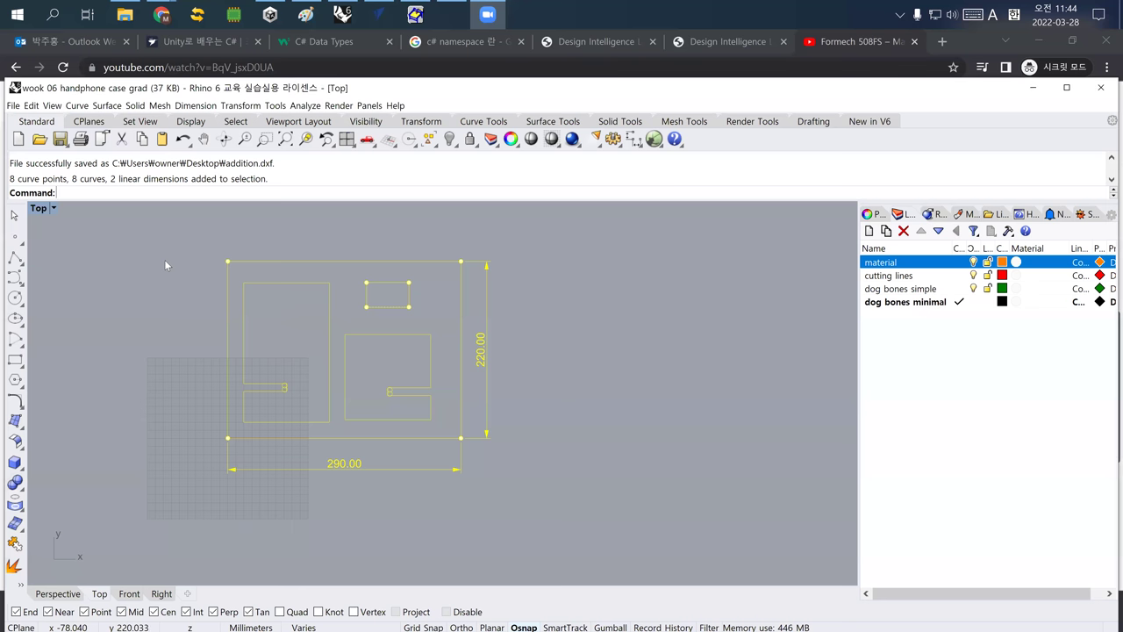
pyautogui.click(164, 259)
pyautogui.moveTo(180, 243); pyautogui.dragTo(540, 509)
pyautogui.press('Delete')
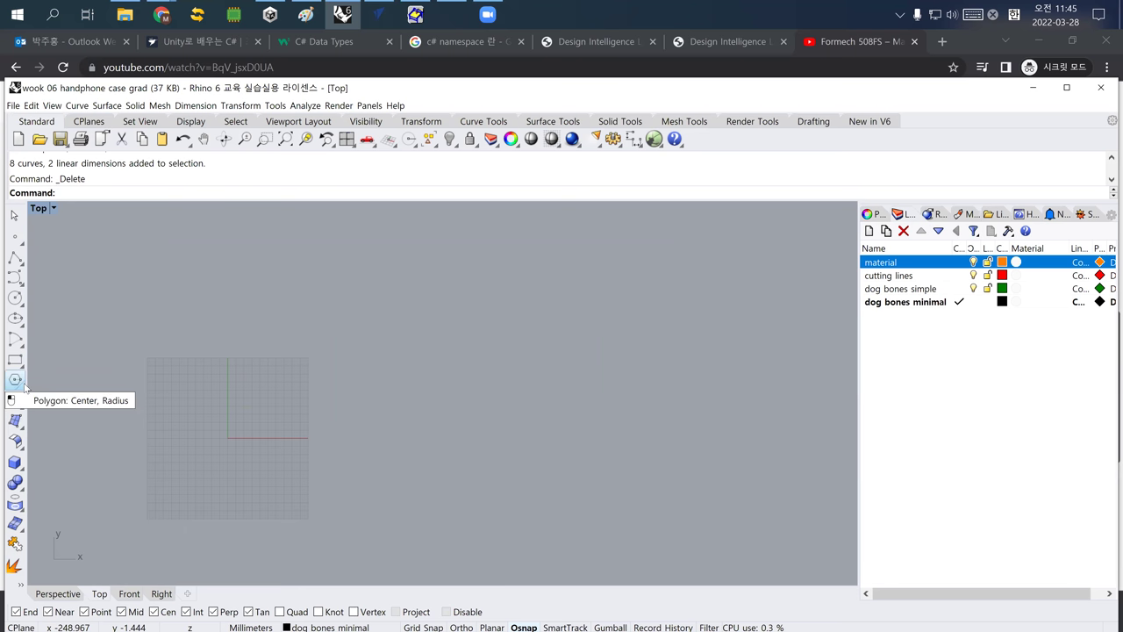
# - Create a 100 by 100 mm corner-to-corner plane surface starting at the origin
pyautogui.click(24, 431)
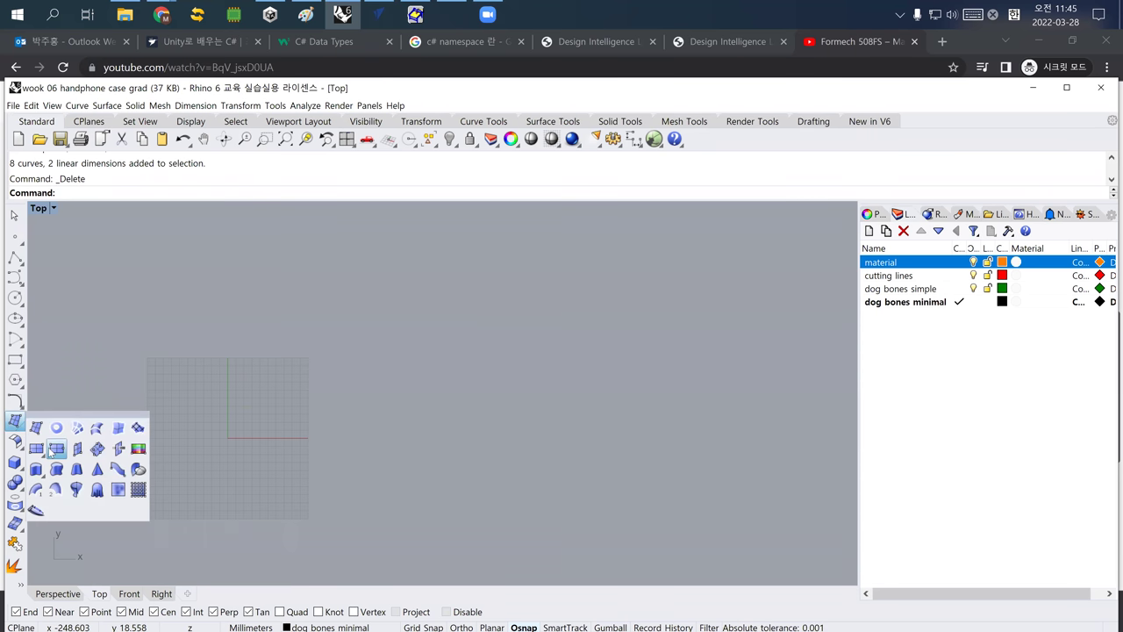
pyautogui.click(35, 449)
pyautogui.write('0')
pyautogui.press('Return')
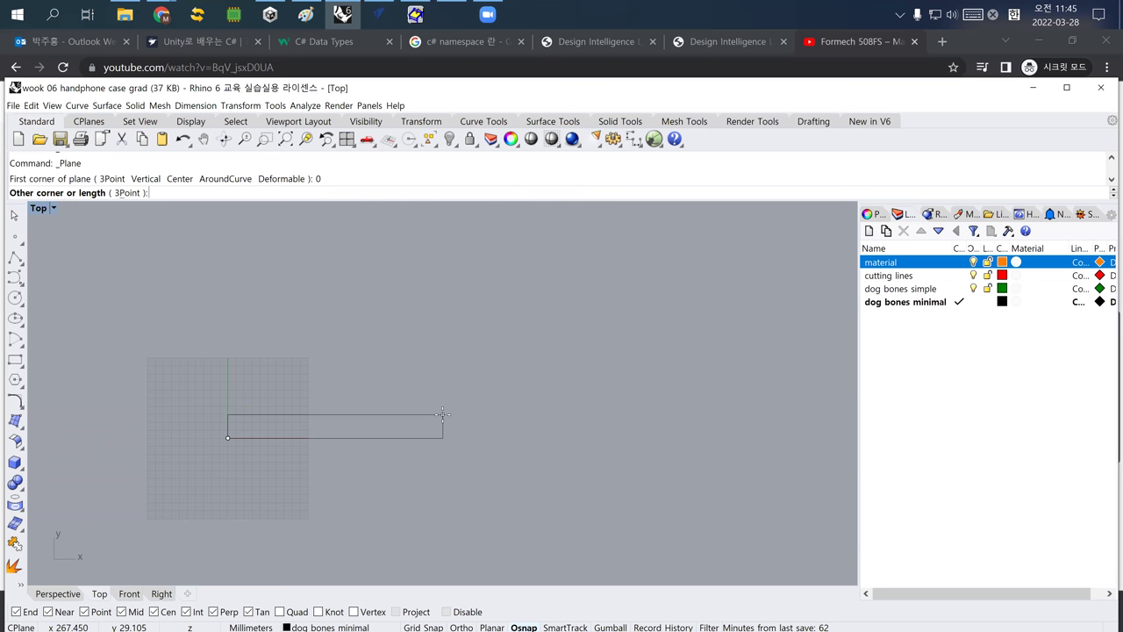
pyautogui.write('100')
pyautogui.press('Return')
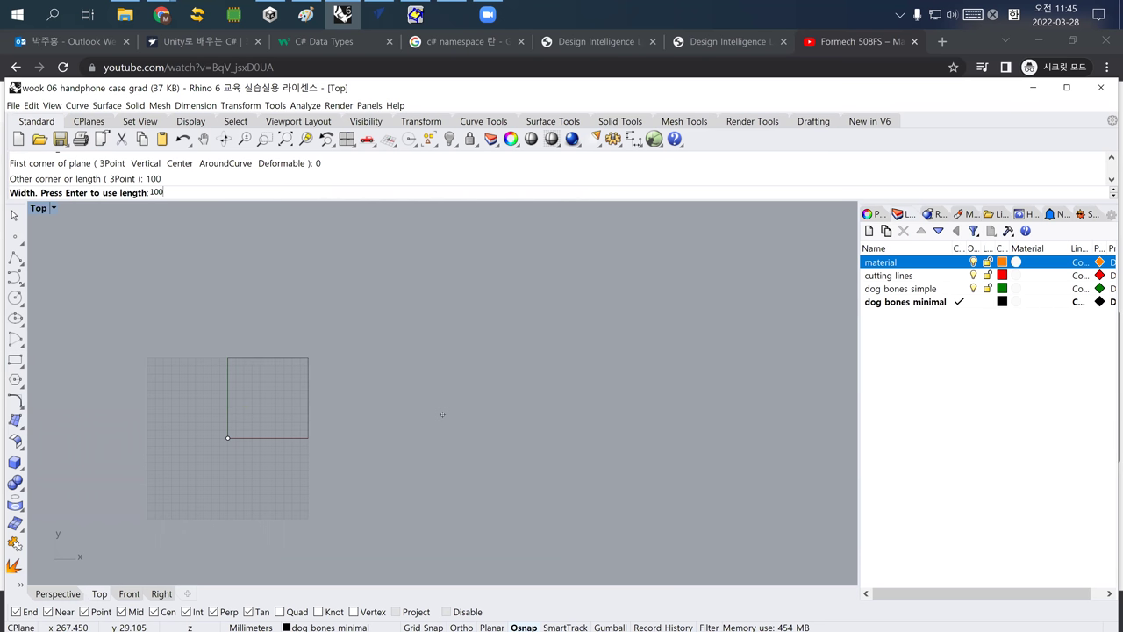
pyautogui.press('Return')
pyautogui.scroll(5, 227, 365)
pyautogui.moveTo(227, 365); pyautogui.dragTo(284, 336, button='right')
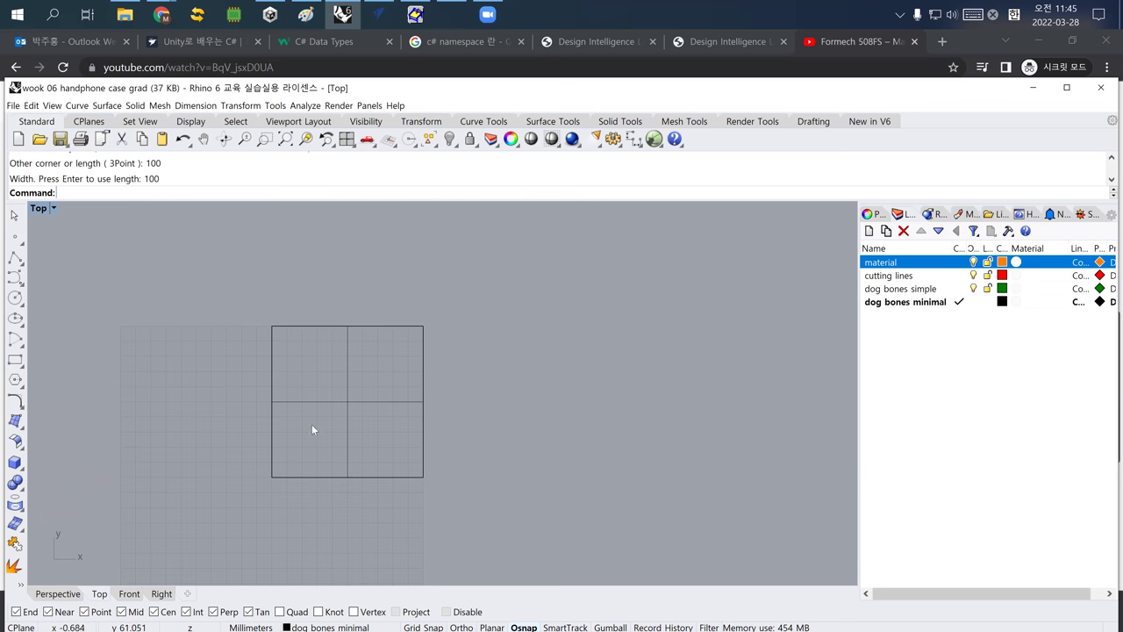
# - Rebuild the plane surface with 10 points and degree 3 in both U and V, deleting the input
pyautogui.click(331, 402)
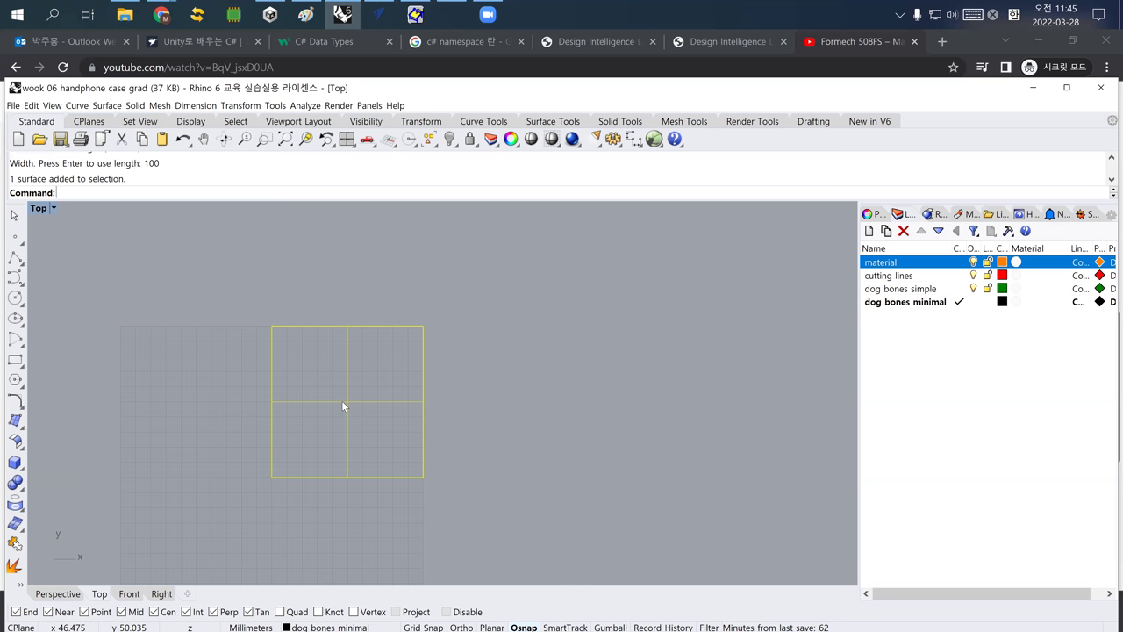
pyautogui.write('rebuild')
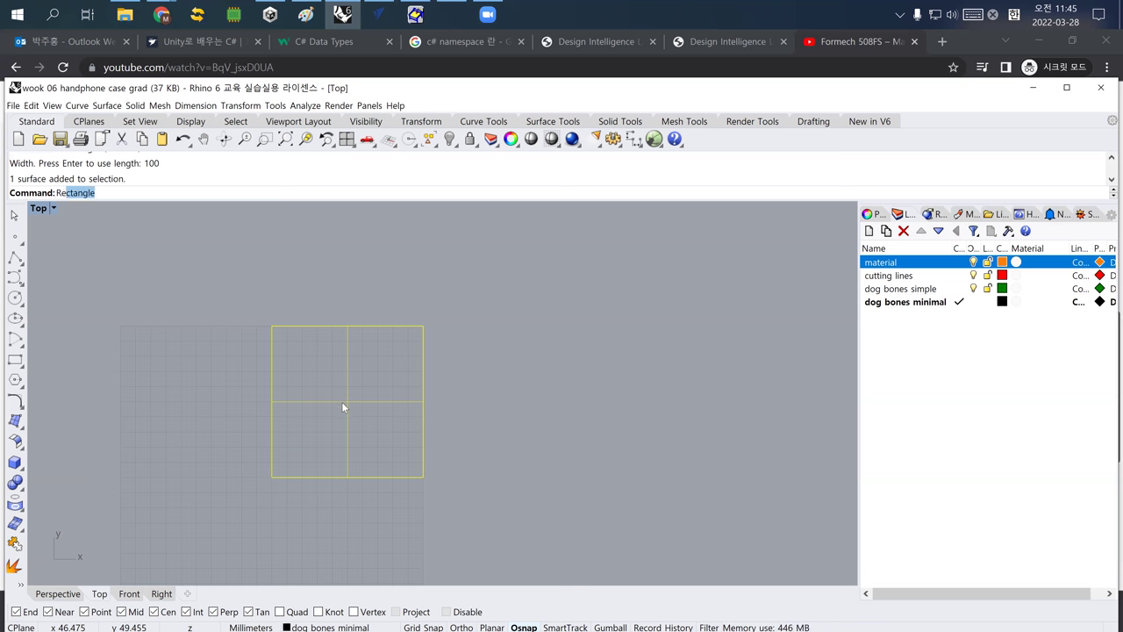
pyautogui.press('Return')
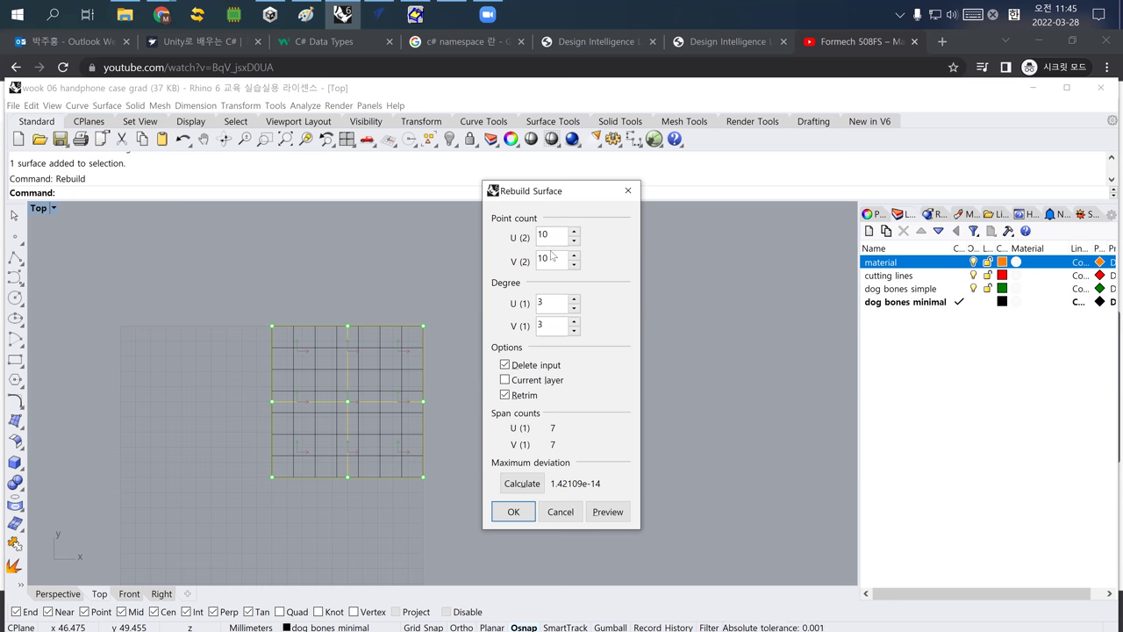
pyautogui.click(518, 511)
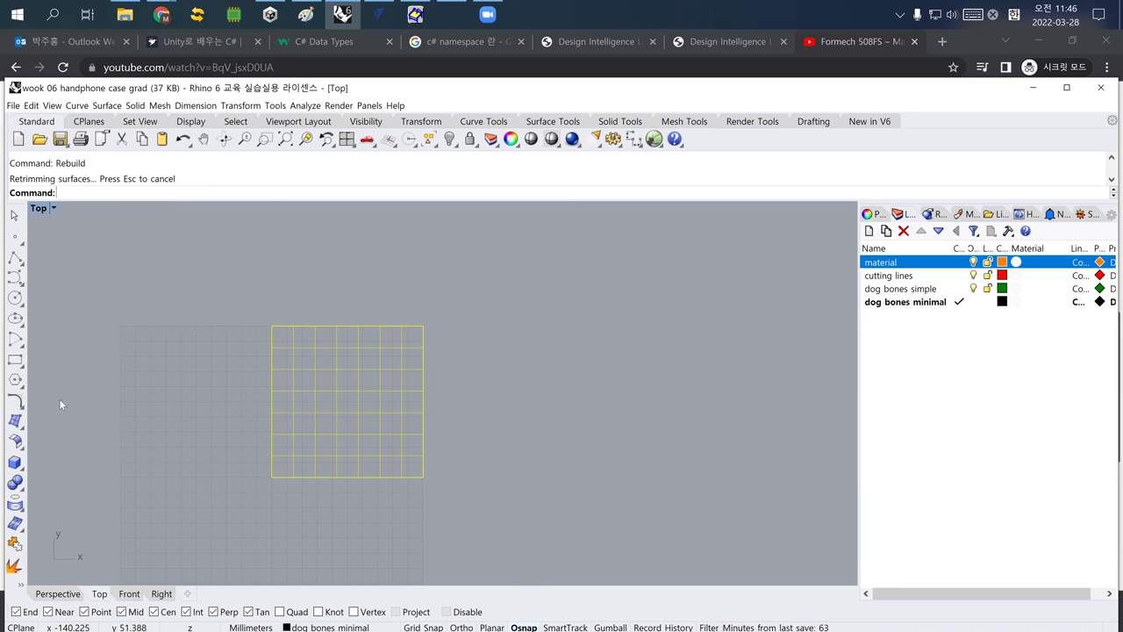
# - Widen the main tool palette to two columns and turn on the control points of the rebuilt surface
pyautogui.moveTo(27, 362); pyautogui.dragTo(61, 361)
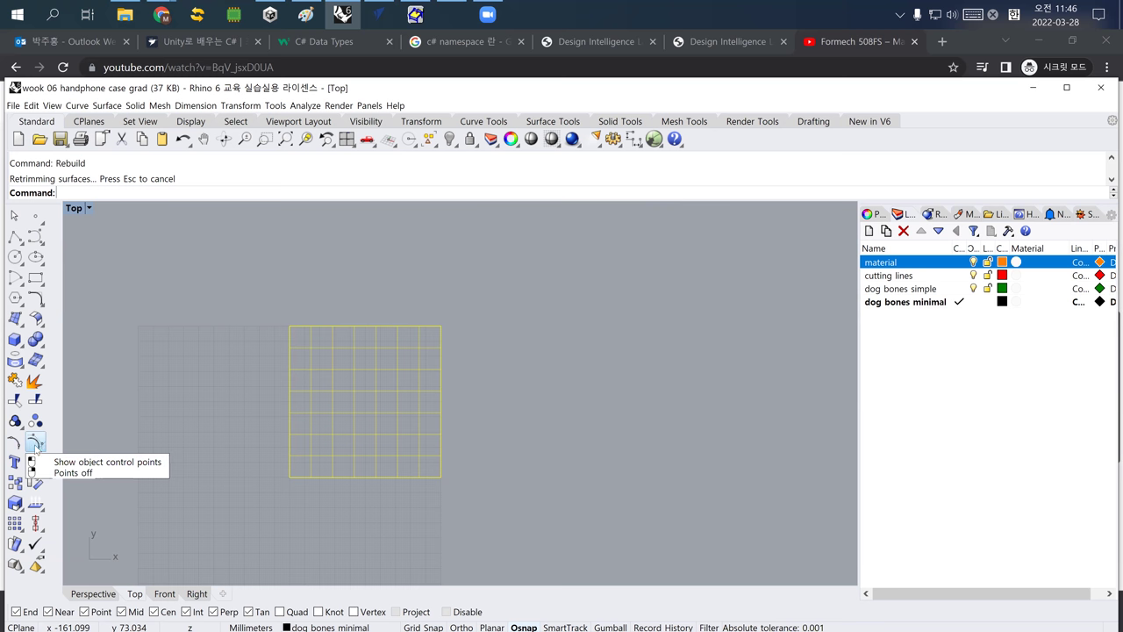
pyautogui.click(37, 446)
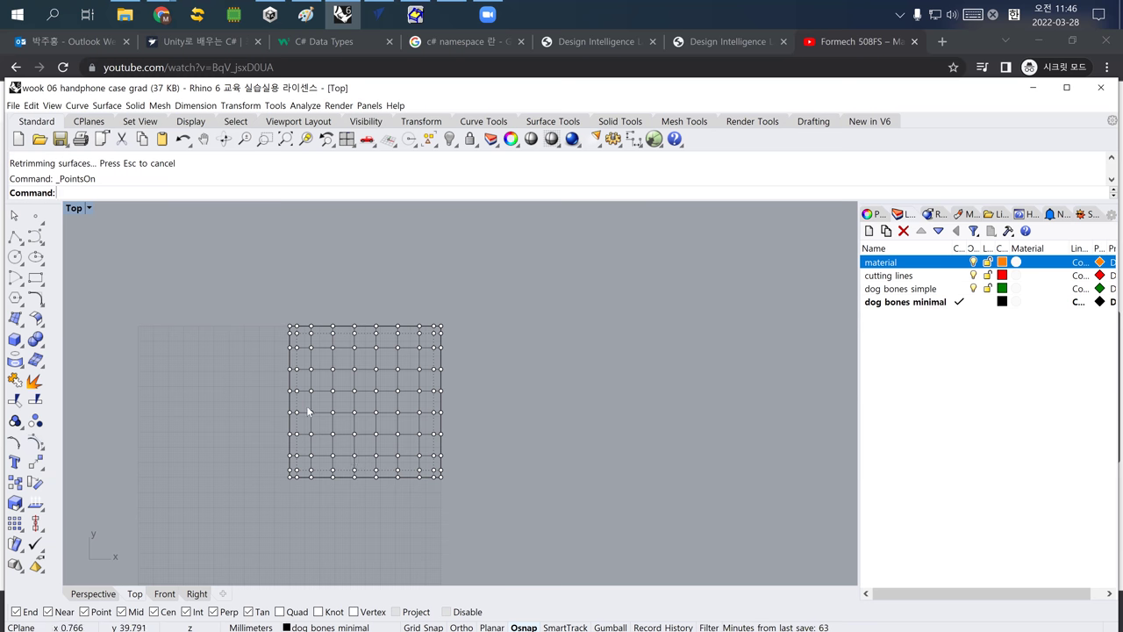
# - Restore the four-view layout and bring the rebuilt surface with its control points into view in Perspective
pyautogui.doubleClick(76, 210)
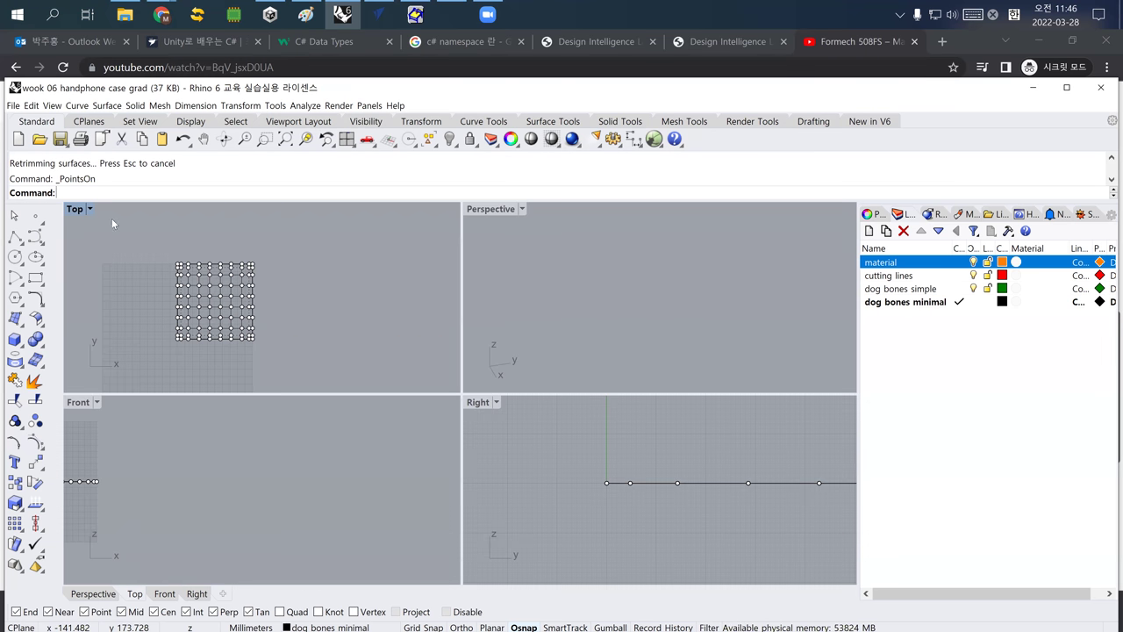
pyautogui.click(543, 321)
pyautogui.keyDown('shift'); pyautogui.moveTo(564, 298); pyautogui.dragTo(632, 332, button='right'); pyautogui.keyUp('shift')
pyautogui.scroll(6, 632, 332)
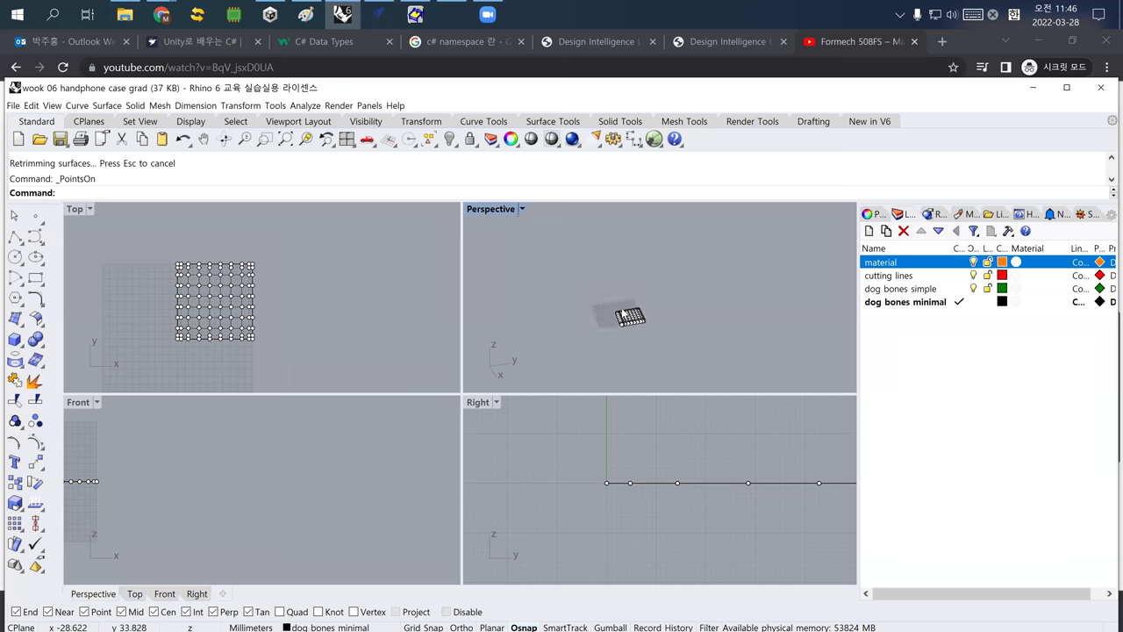
pyautogui.scroll(2, 632, 331)
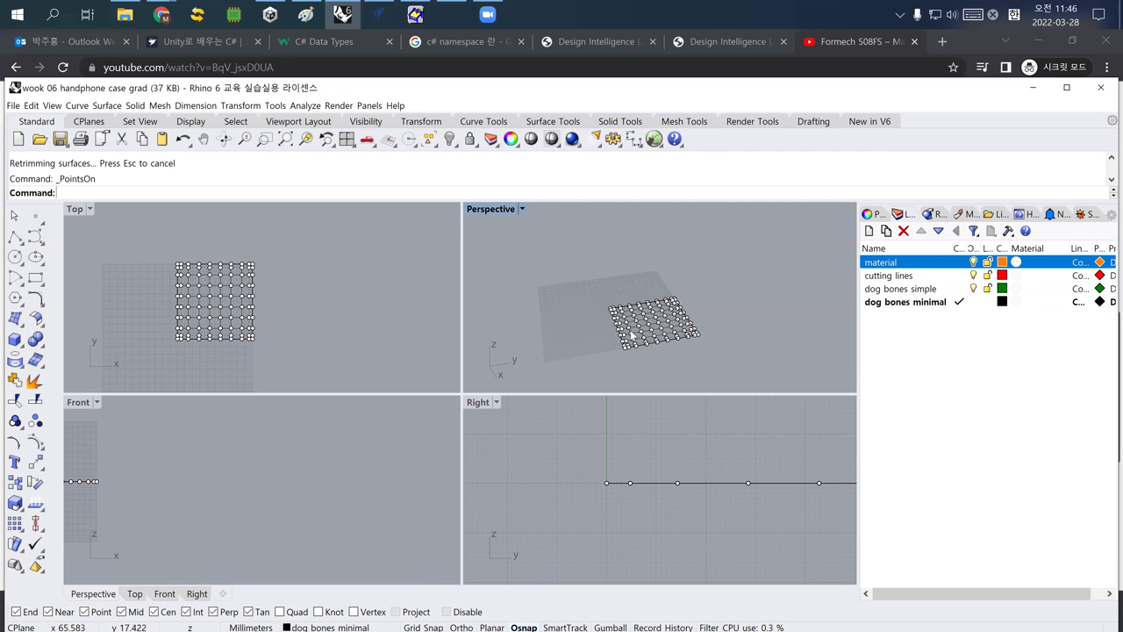
# - Move a single interior control point near the middle of the surface upward by about 39 mm in the Front view
pyautogui.click(222, 307)
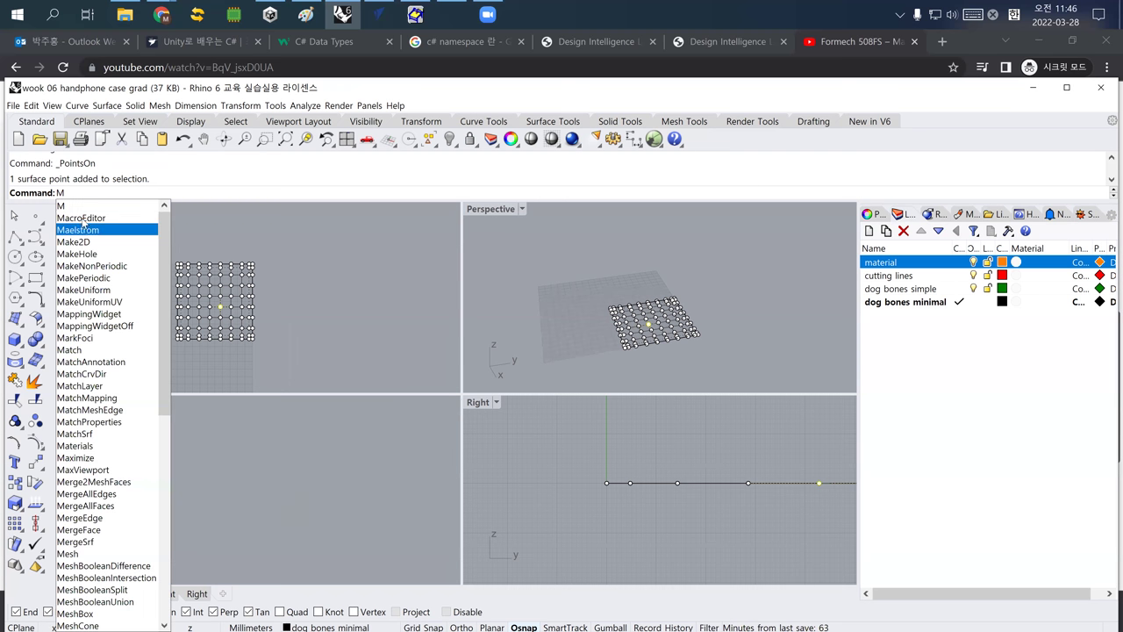
pyautogui.click(80, 209)
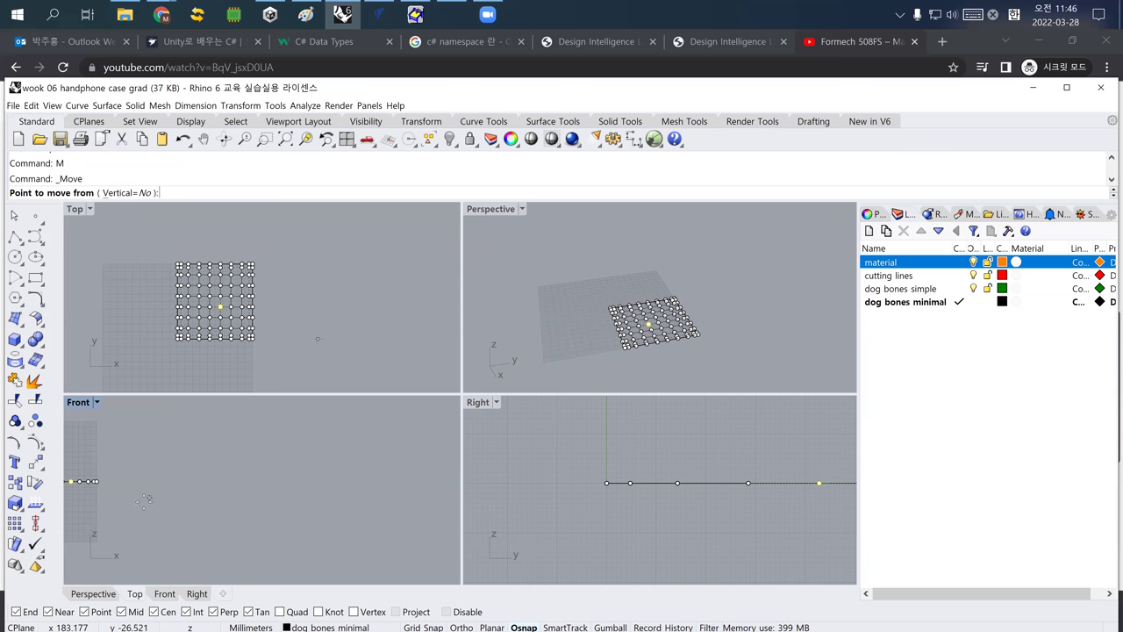
pyautogui.click(143, 500)
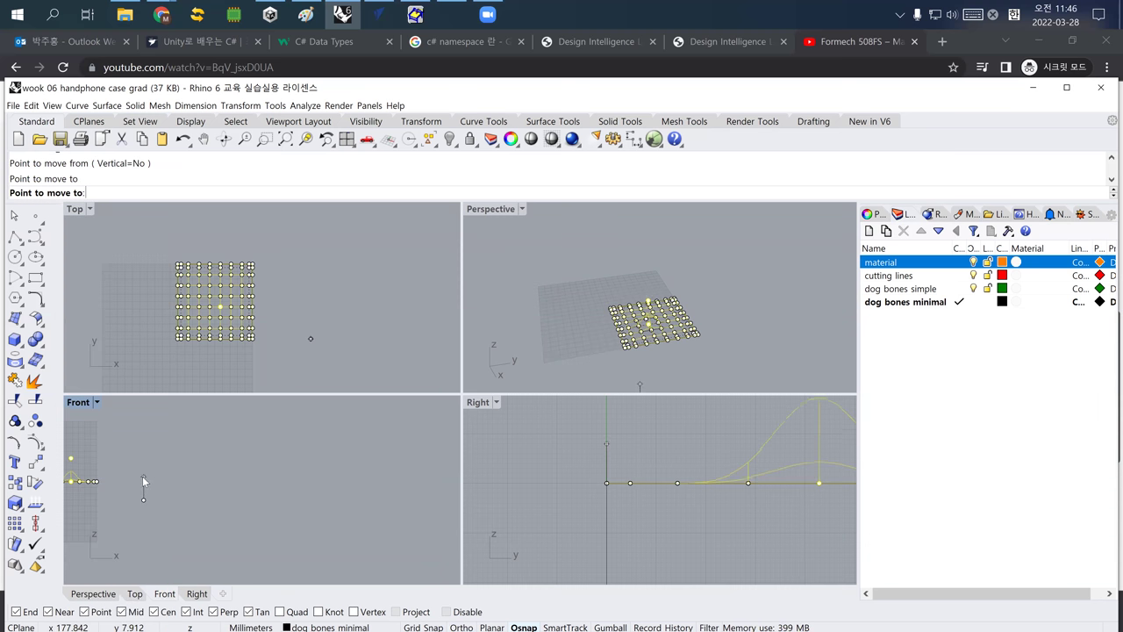
pyautogui.click(144, 481)
pyautogui.press('Escape')
# - Zoom the Perspective view to the raised surface and set that view to Shaded display
pyautogui.moveTo(613, 337); pyautogui.dragTo(588, 331, button='right')
pyautogui.click(698, 320)
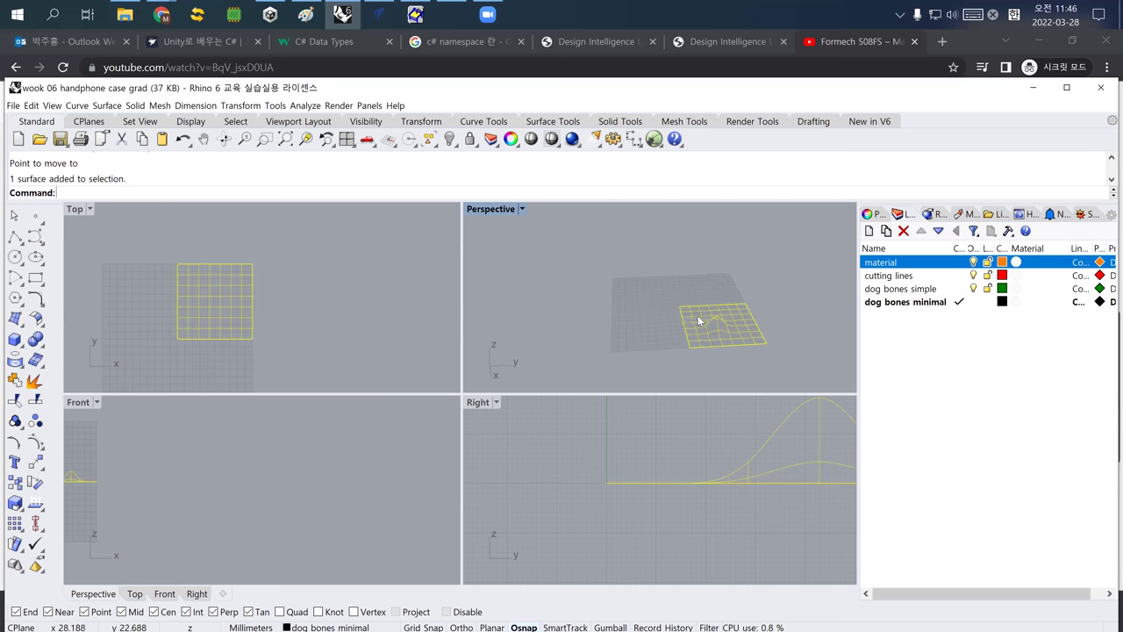
pyautogui.write('z')
pyautogui.press('Return')
pyautogui.write('s')
pyautogui.press('Return')
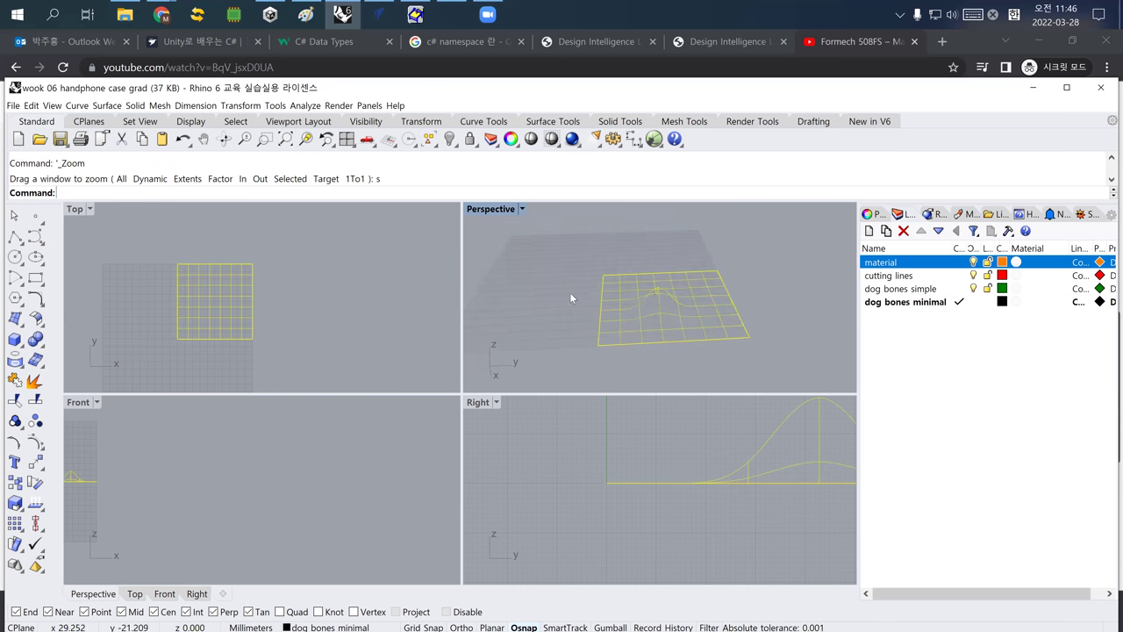
pyautogui.press('Escape')
pyautogui.click(521, 209)
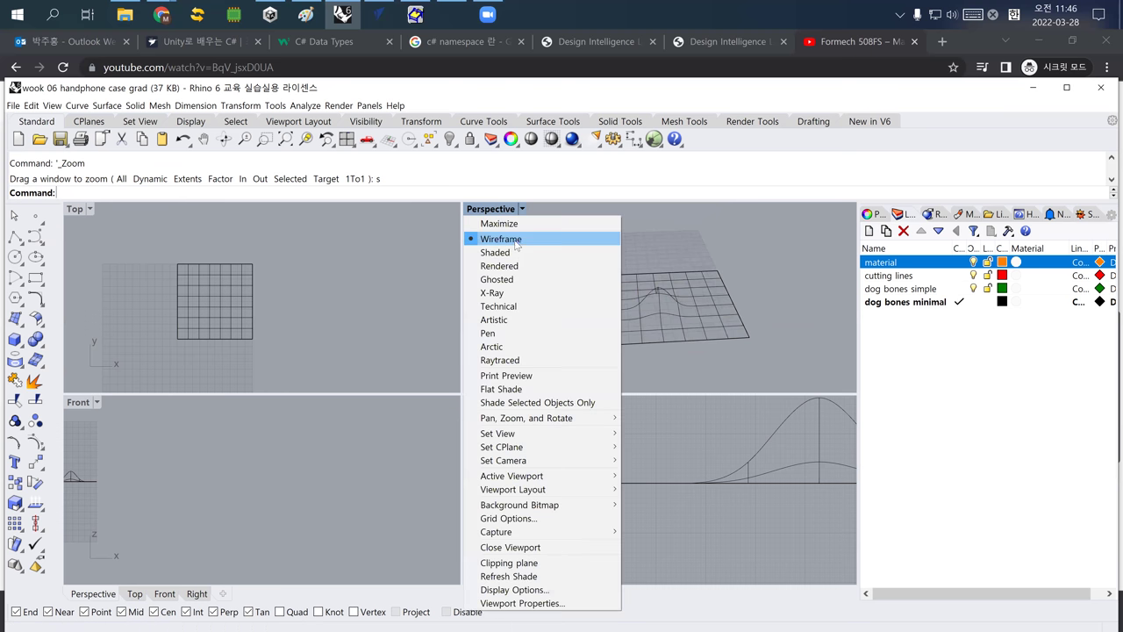
pyautogui.click(515, 254)
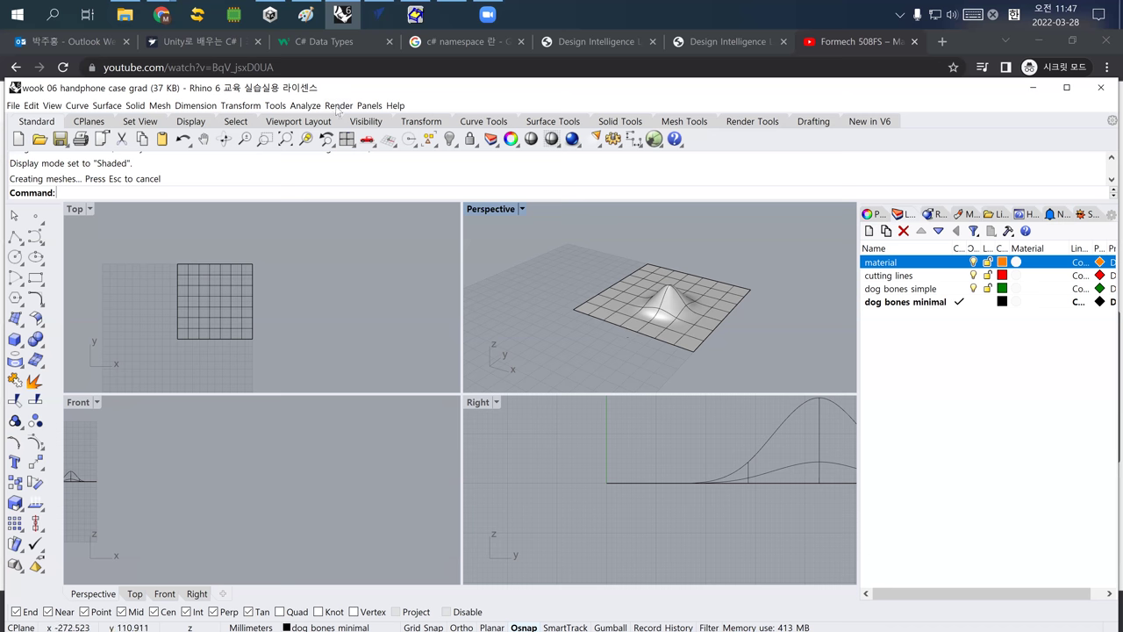
# - Switch to Chrome, search Google Images for "car design 3d" and view the orange car model among the images
pyautogui.click(324, 41)
pyautogui.hotkey('ctrl', 'l')
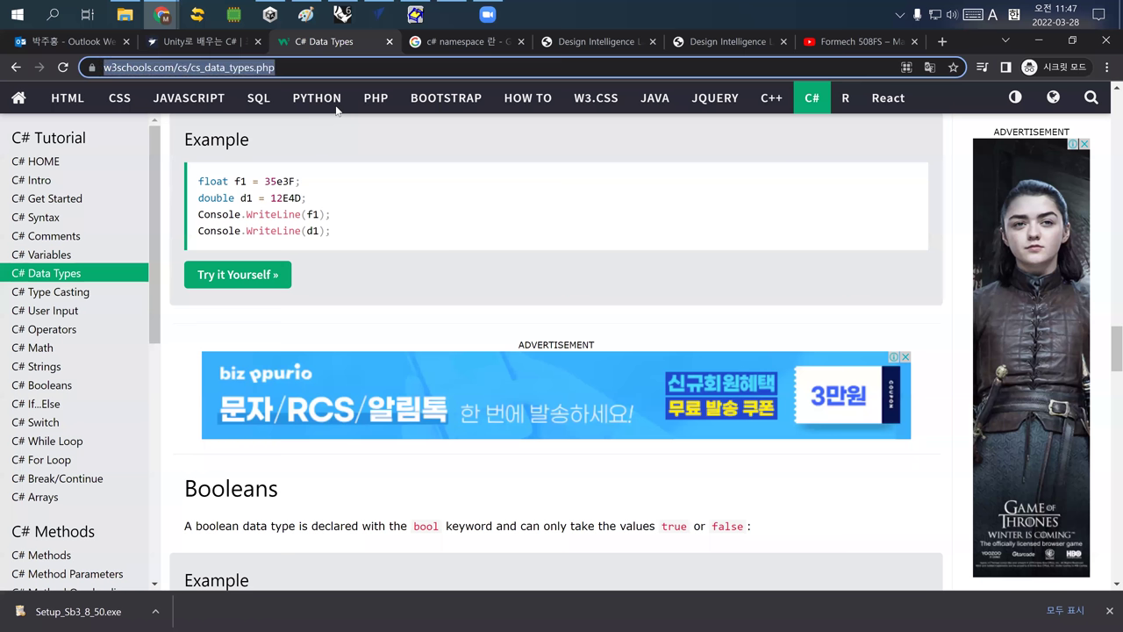
pyautogui.write('car')
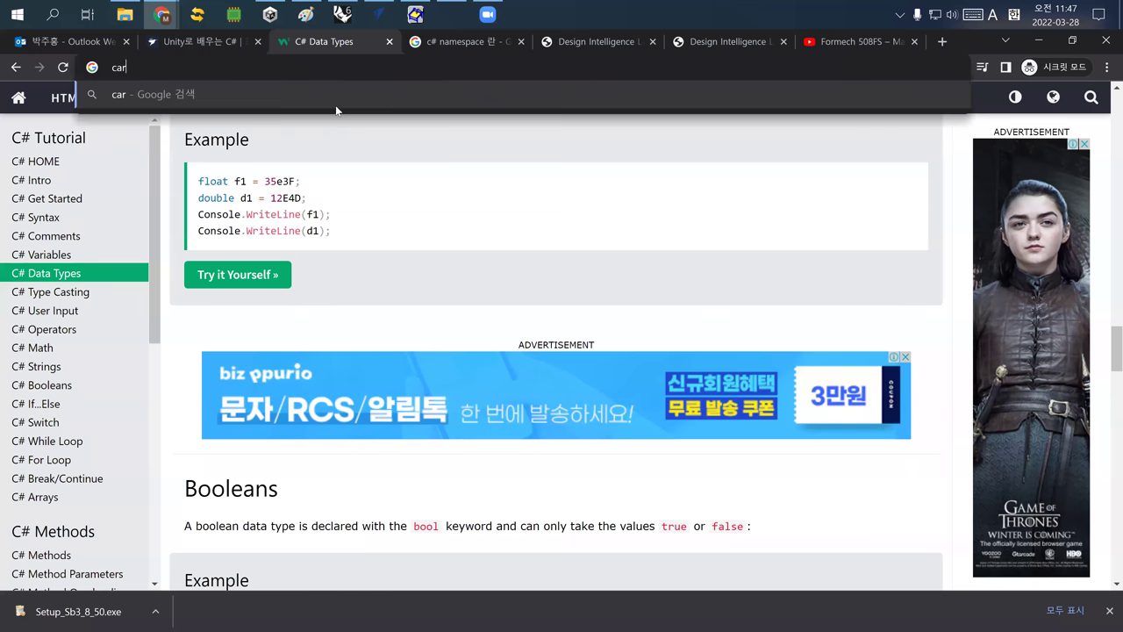
pyautogui.write(' design')
pyautogui.press('Return')
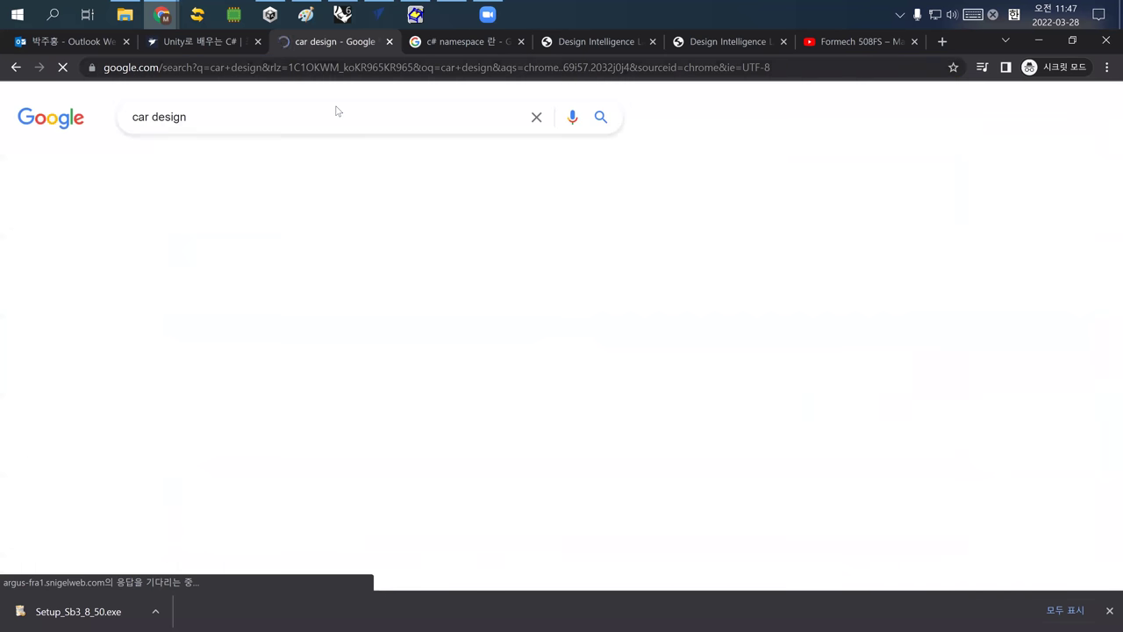
pyautogui.click(209, 164)
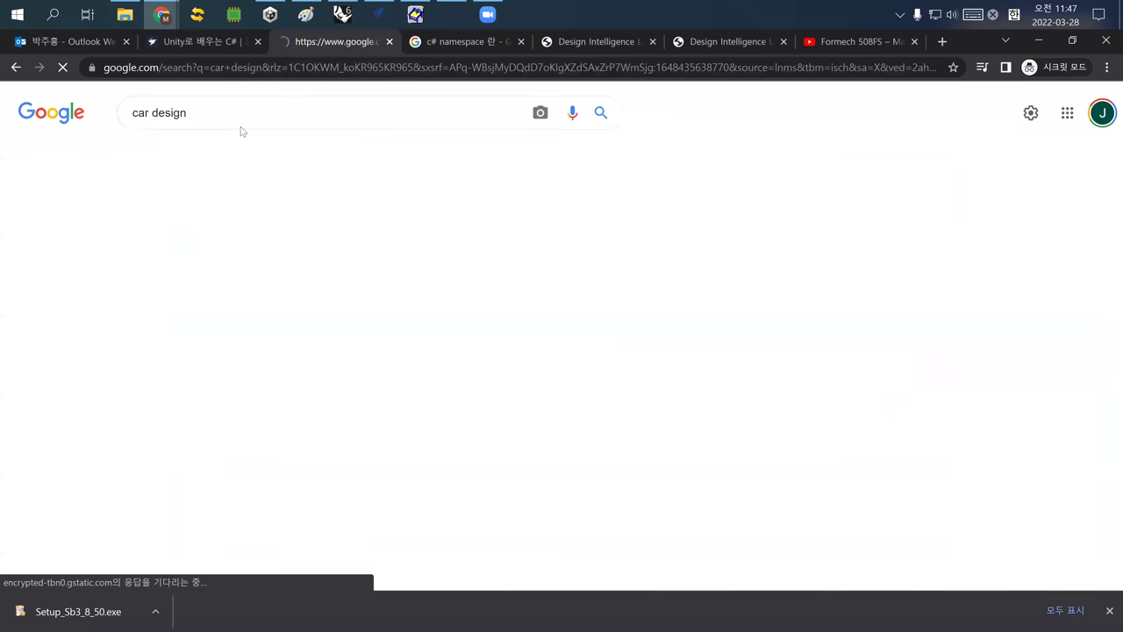
pyautogui.click(262, 115)
pyautogui.write('3d')
pyautogui.press('Return')
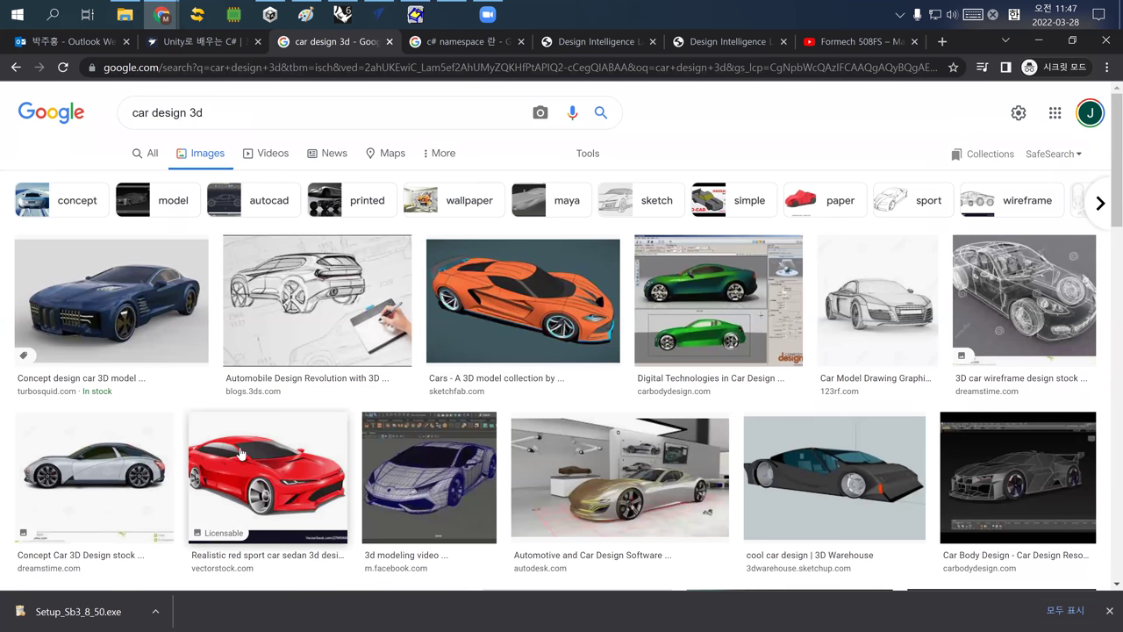
pyautogui.click(542, 318)
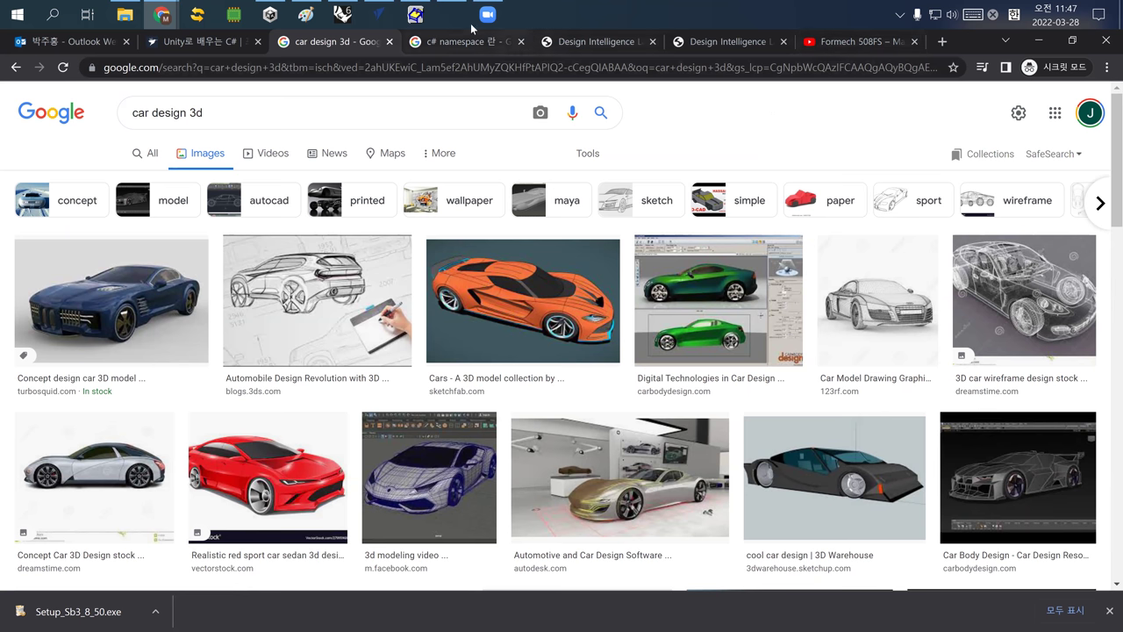
# - Switch to Rhino and draw a closed three-sided polyline beside the square surface in the Top view
pyautogui.click(343, 15)
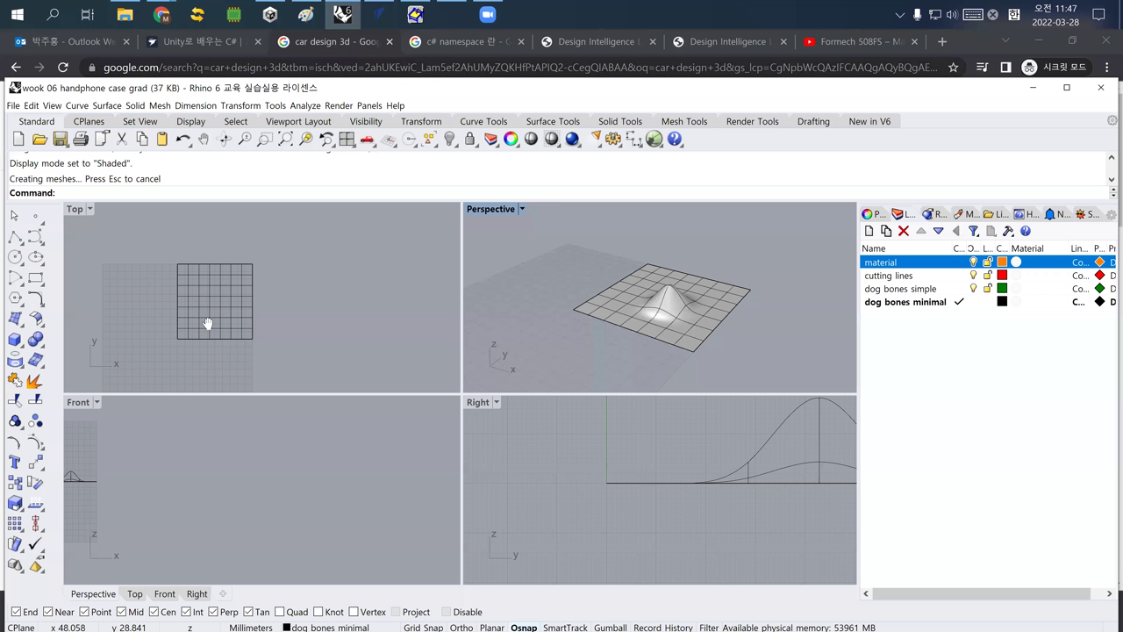
pyautogui.click(15, 237)
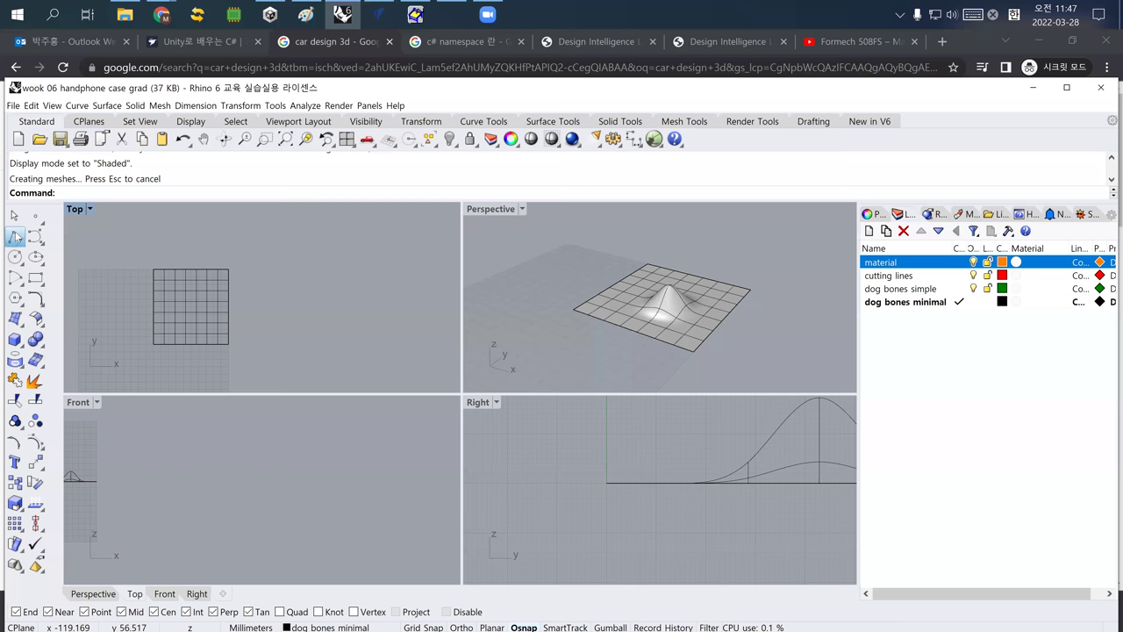
pyautogui.scroll(5, 244, 327)
pyautogui.click(245, 322)
pyautogui.click(258, 256)
pyautogui.click(269, 297)
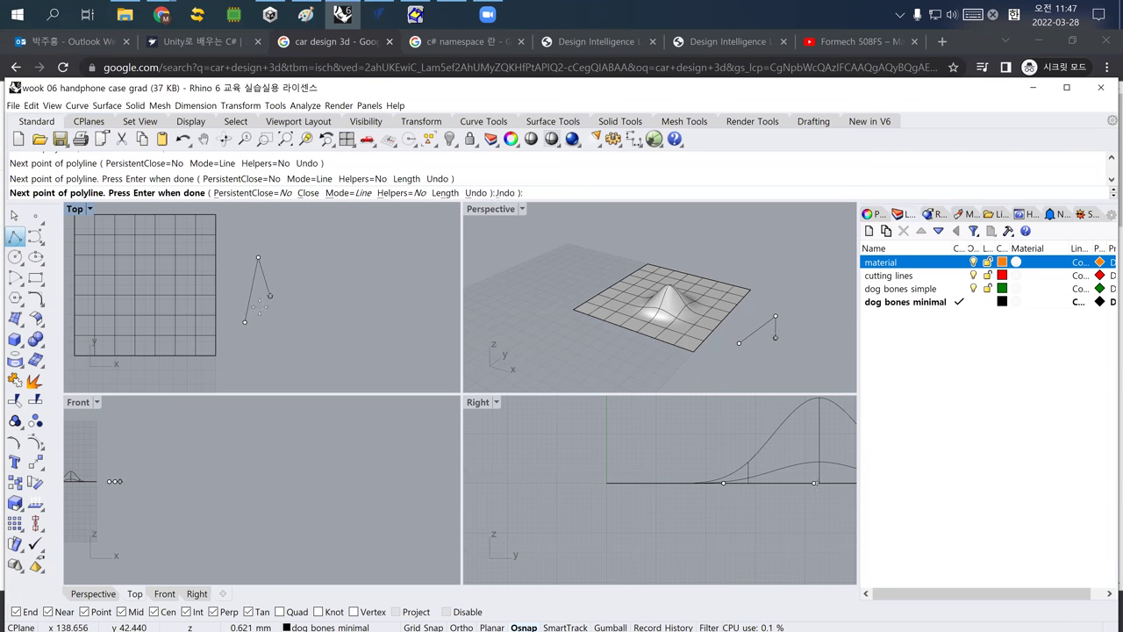
pyautogui.click(246, 321)
# - Draw a closed four-sided polyline beside the triangle in the Top view
pyautogui.press('Return')
pyautogui.click(286, 316)
pyautogui.click(286, 280)
pyautogui.click(318, 280)
pyautogui.click(308, 305)
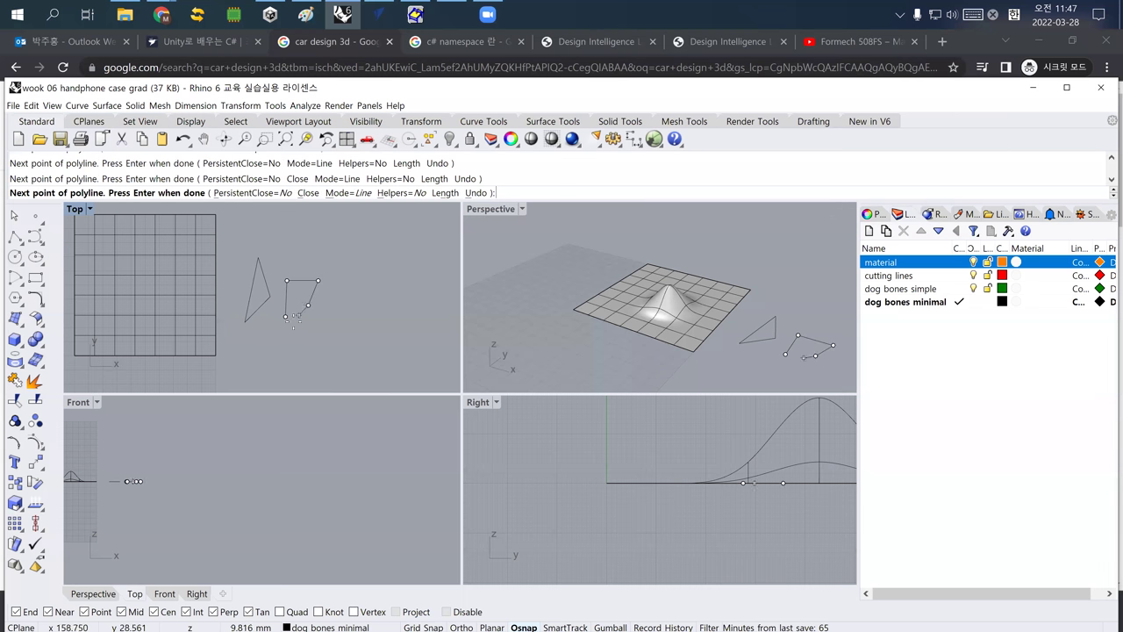
pyautogui.click(286, 316)
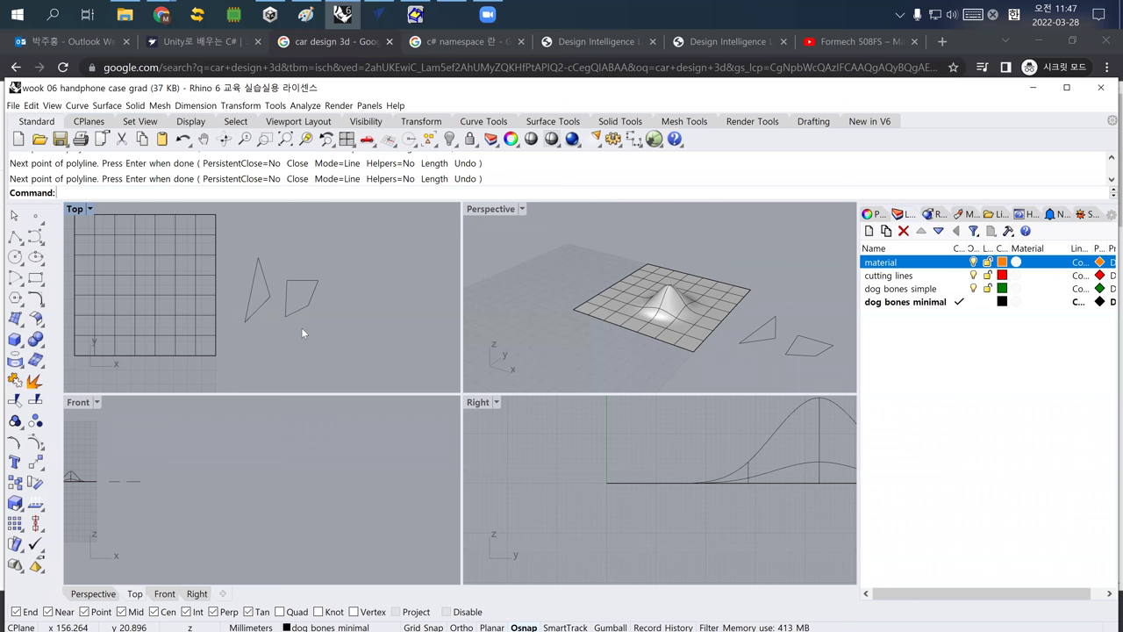
# - Turn on the four-sided polyline's control points and move its lower-right corner upward by about 22 mm in the Front view
pyautogui.click(36, 444)
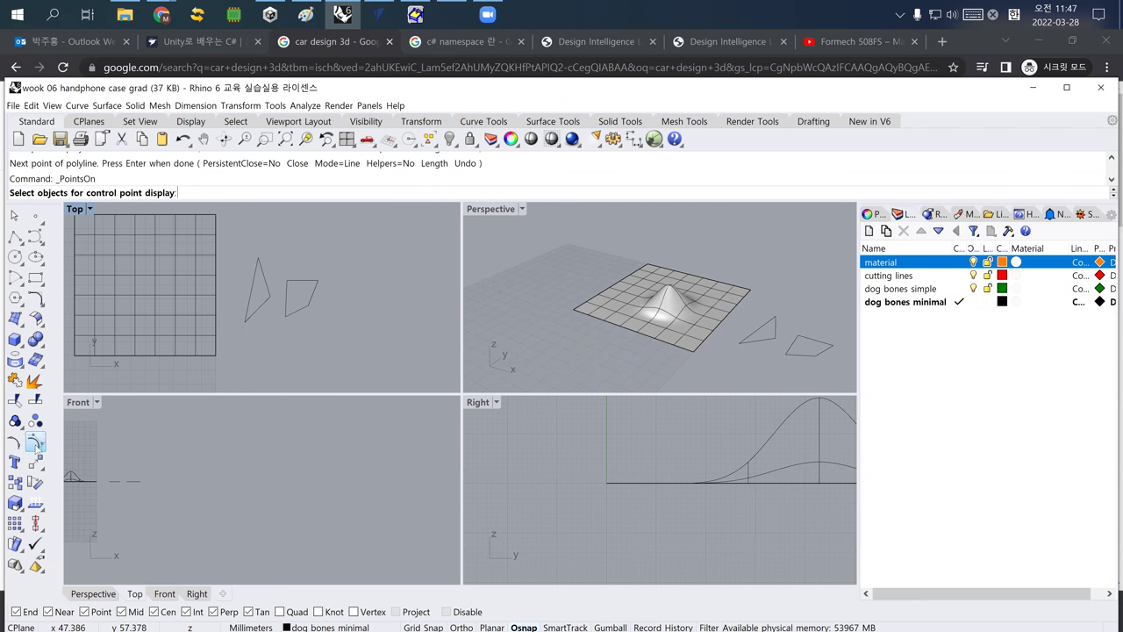
pyautogui.click(300, 315)
pyautogui.press('Return')
pyautogui.click(307, 305)
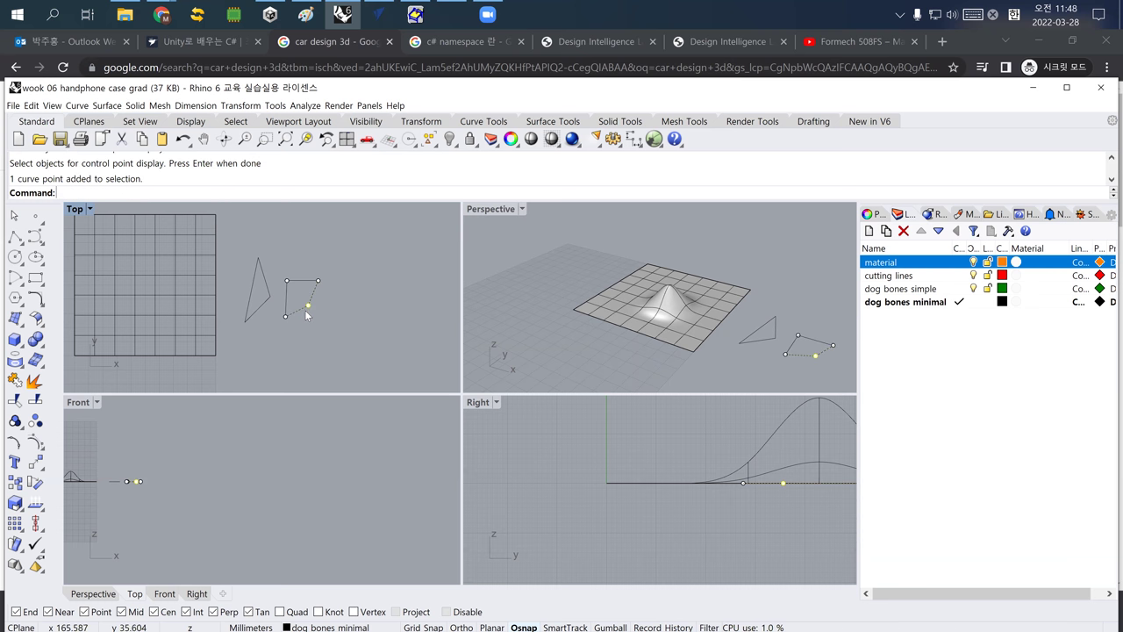
pyautogui.write('m')
pyautogui.press('Return')
pyautogui.click(229, 507)
pyautogui.click(225, 495)
pyautogui.click(277, 414)
# - Show the triangle's control points and move its right corner upward in the Front view
pyautogui.moveTo(621, 322)
pyautogui.mouseDown(button='right')
pyautogui.moveTo(645, 324)
pyautogui.moveTo(635, 334)
pyautogui.mouseUp(button='right')
pyautogui.click(612, 319)
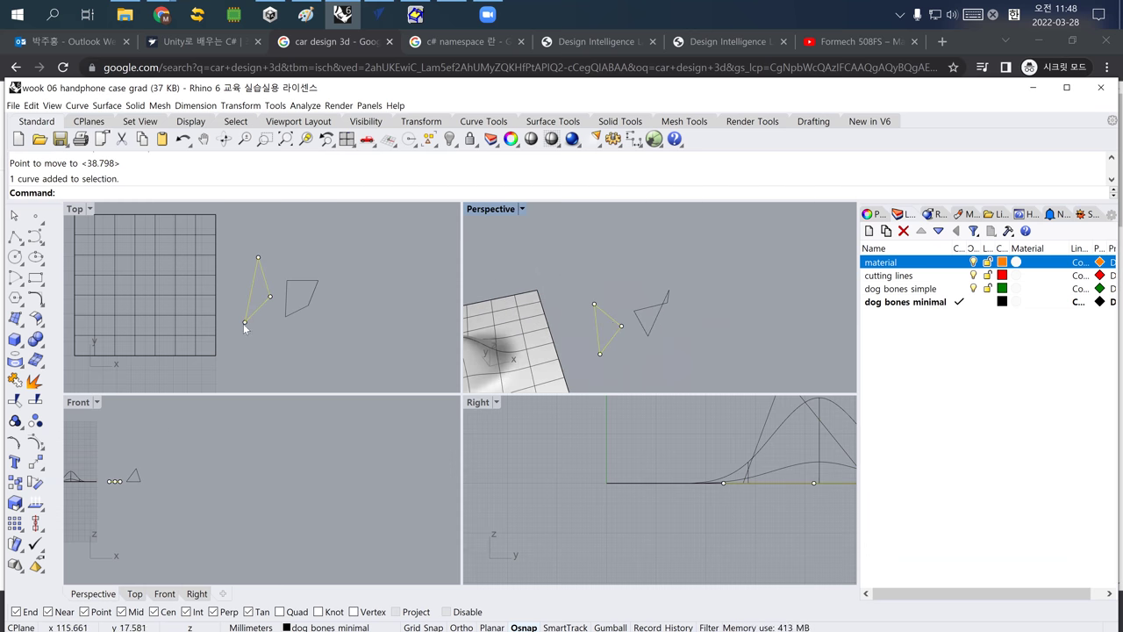
pyautogui.click(268, 297)
pyautogui.moveTo(205, 481); pyautogui.dragTo(203, 469)
pyautogui.press('Escape')
# - Set the Perspective view to Rendered display and look at the two polylines from another angle
pyautogui.moveTo(529, 327); pyautogui.dragTo(542, 233, button='right')
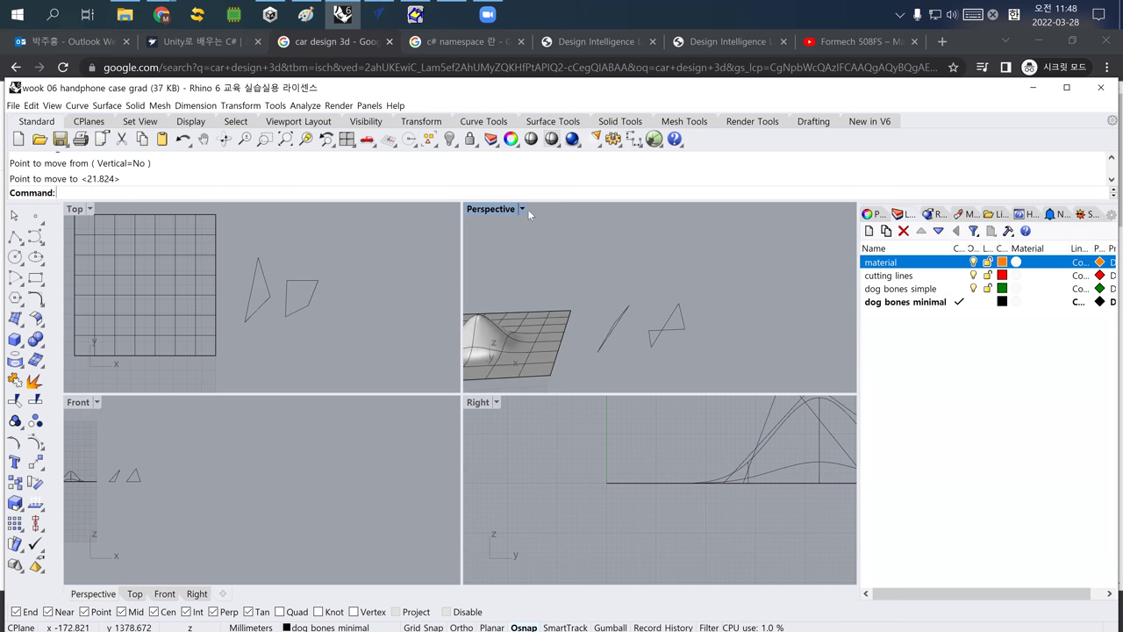
pyautogui.click(522, 209)
pyautogui.click(518, 267)
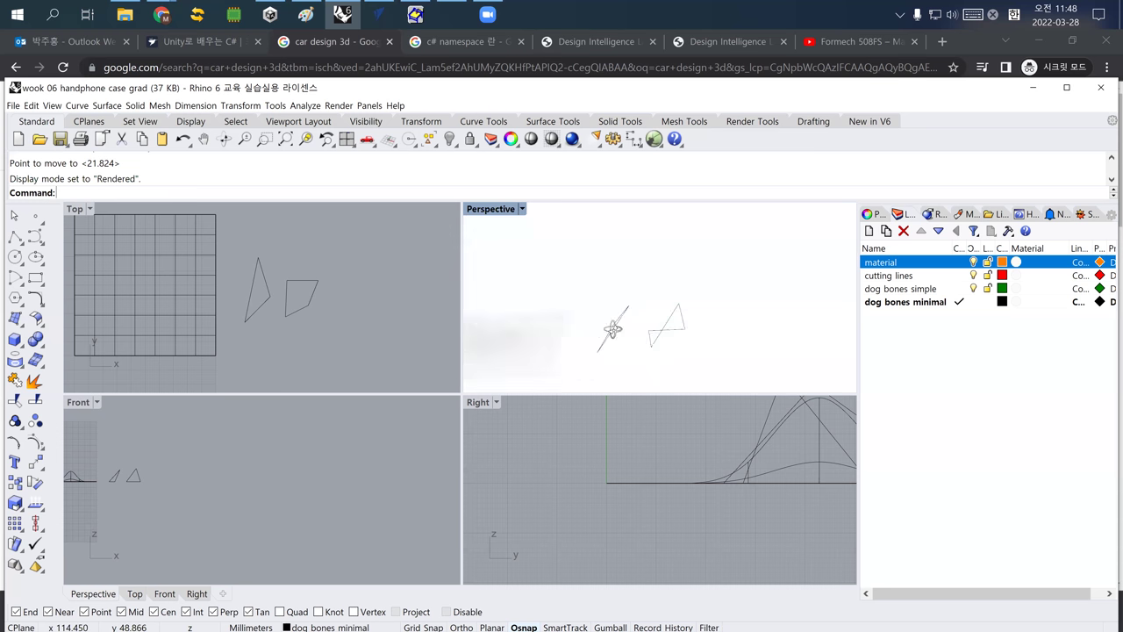
pyautogui.moveTo(601, 326); pyautogui.dragTo(603, 349, button='right')
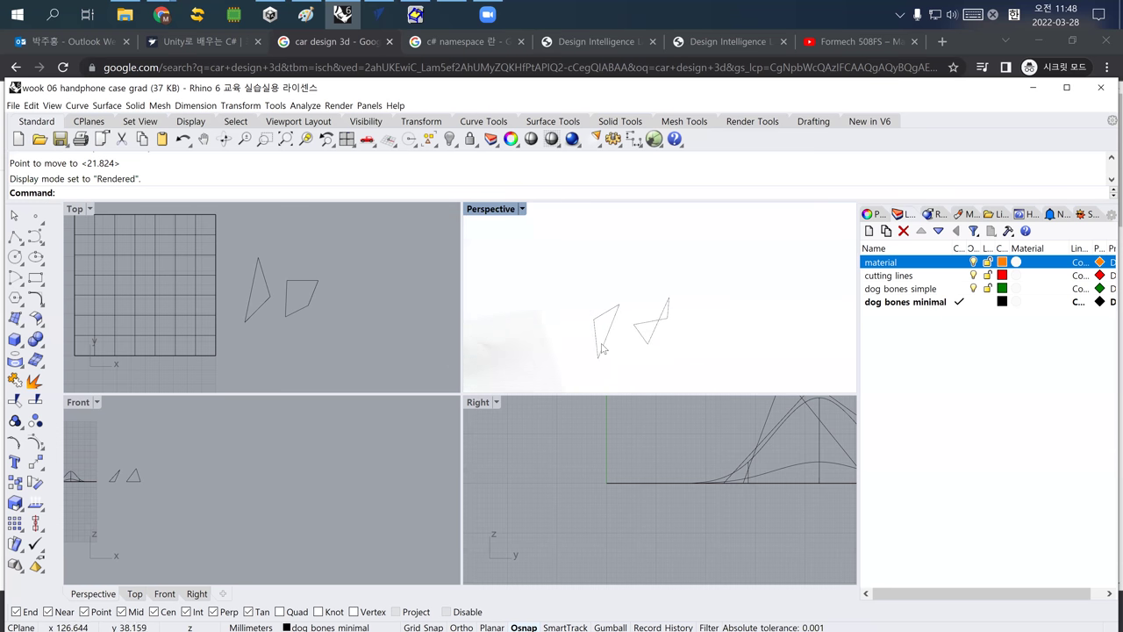
# - Create a planar surface from the tilted three-sided polyline
pyautogui.click(259, 307)
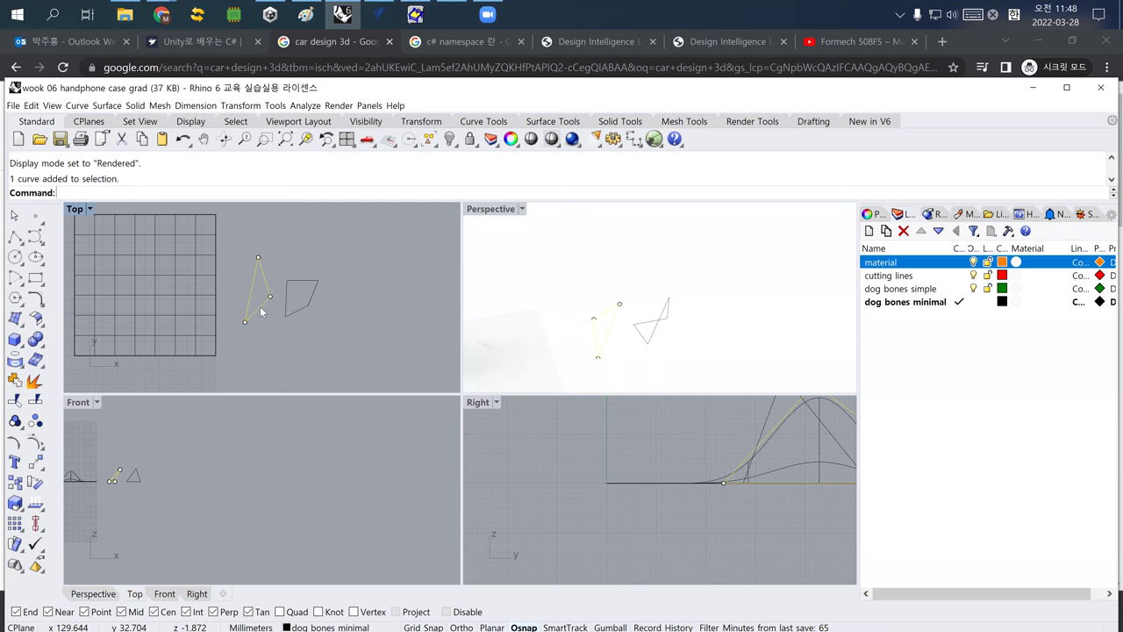
pyautogui.click(106, 105)
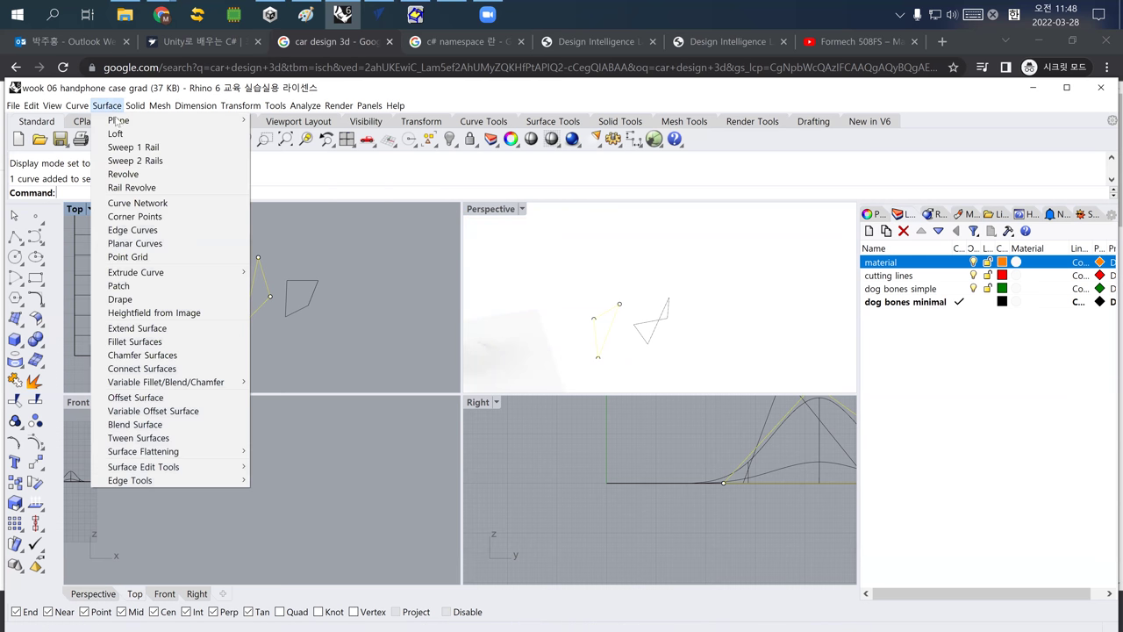
pyautogui.click(134, 243)
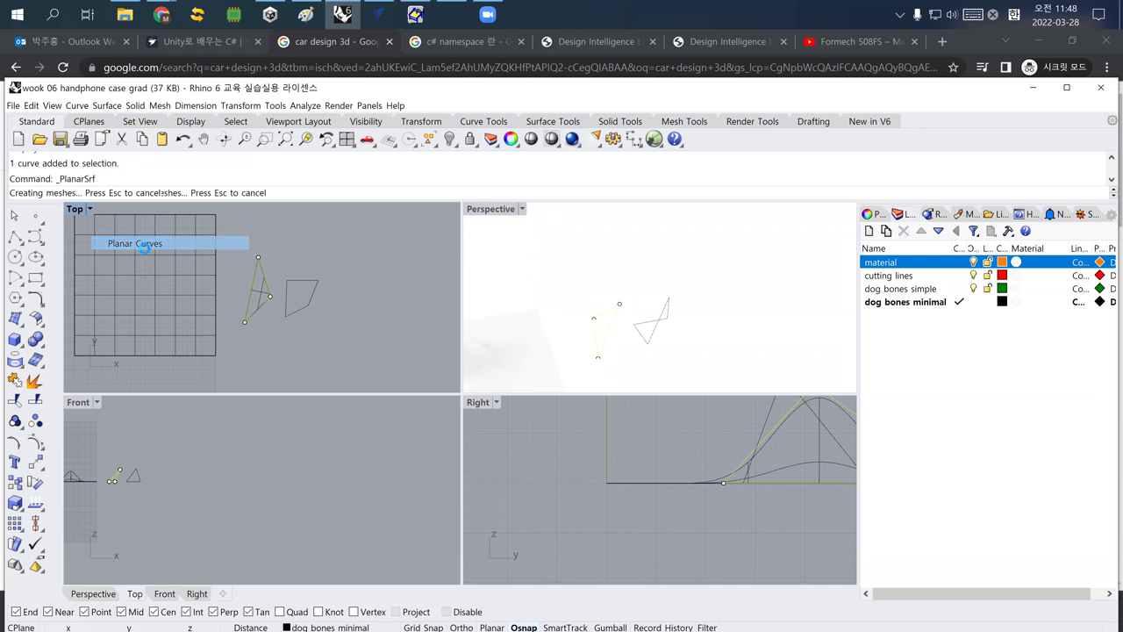
pyautogui.moveTo(604, 280); pyautogui.dragTo(621, 332, button='right')
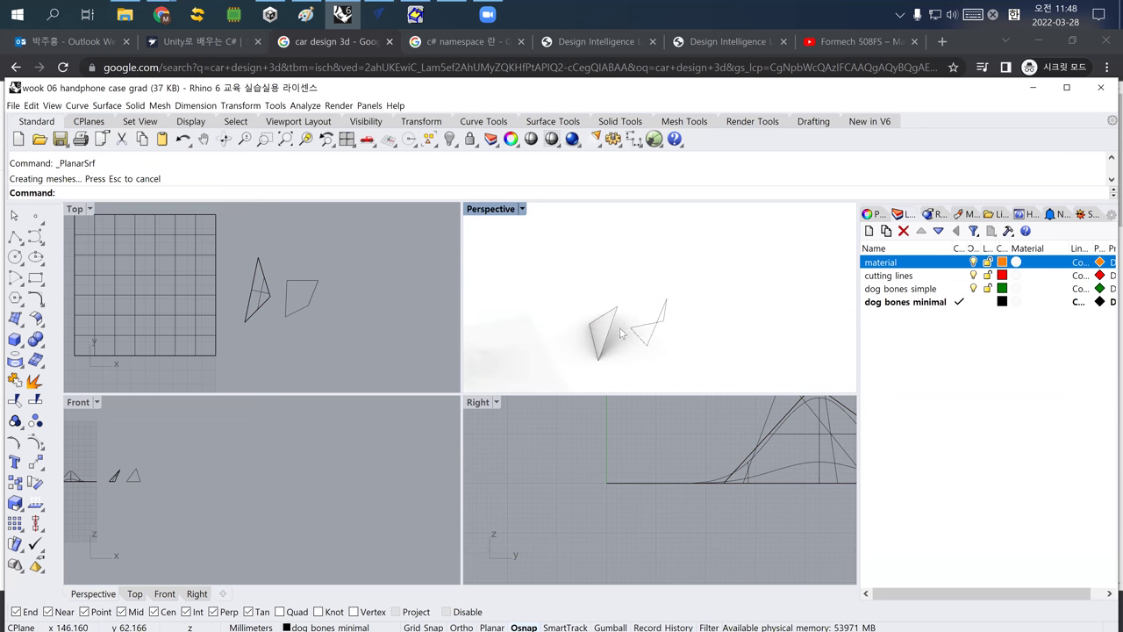
# - Try to create a planar surface from the four-sided polyline with the raised corner
pyautogui.click(656, 332)
pyautogui.rightClick(398, 342)
pyautogui.click(308, 340)
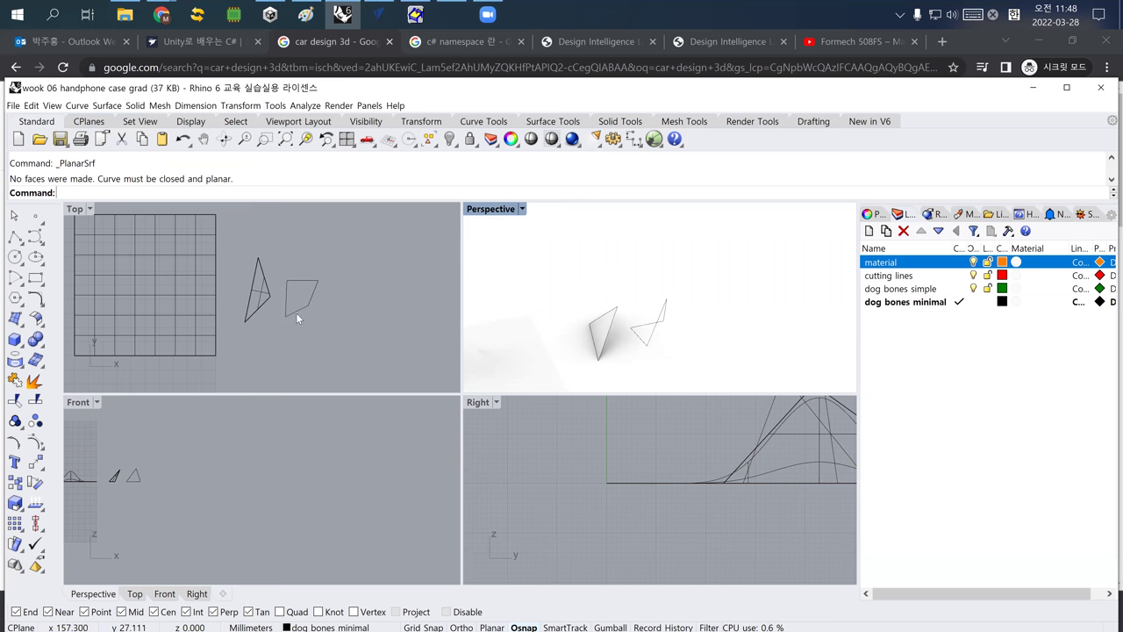
# - Create a triangular surface from three corner points over one half of the non-planar four-sided polyline
pyautogui.moveTo(676, 308); pyautogui.dragTo(676, 330, button='right')
pyautogui.moveTo(626, 348); pyautogui.dragTo(697, 338, button='right')
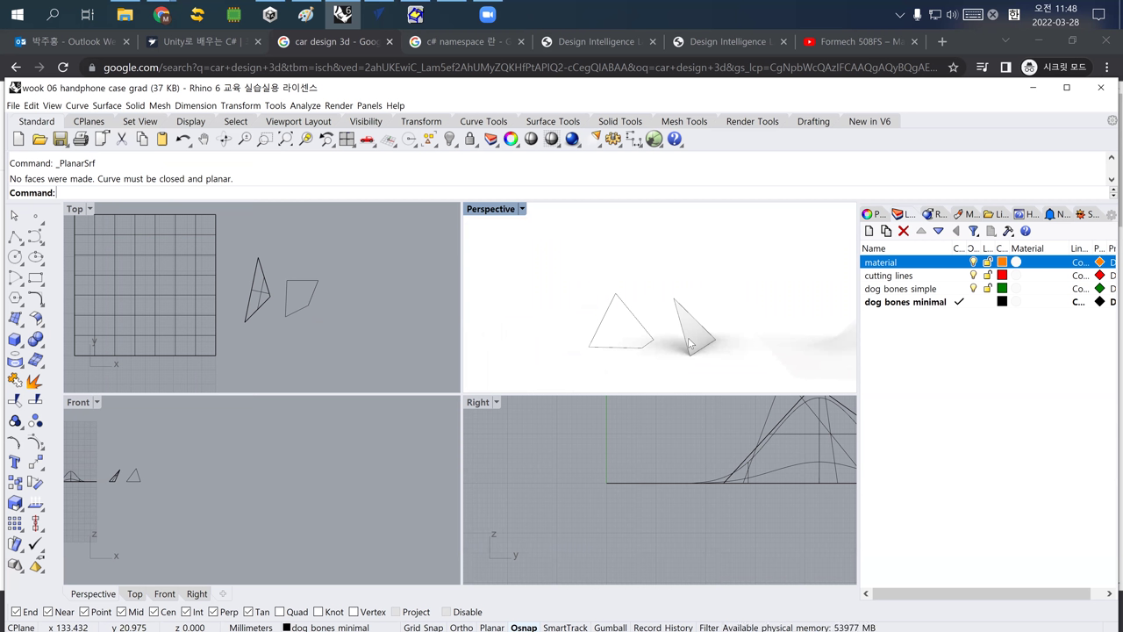
pyautogui.moveTo(638, 339)
pyautogui.mouseDown(button='right')
pyautogui.moveTo(663, 350)
pyautogui.moveTo(667, 336)
pyautogui.moveTo(654, 329)
pyautogui.moveTo(648, 348)
pyautogui.mouseUp(button='right')
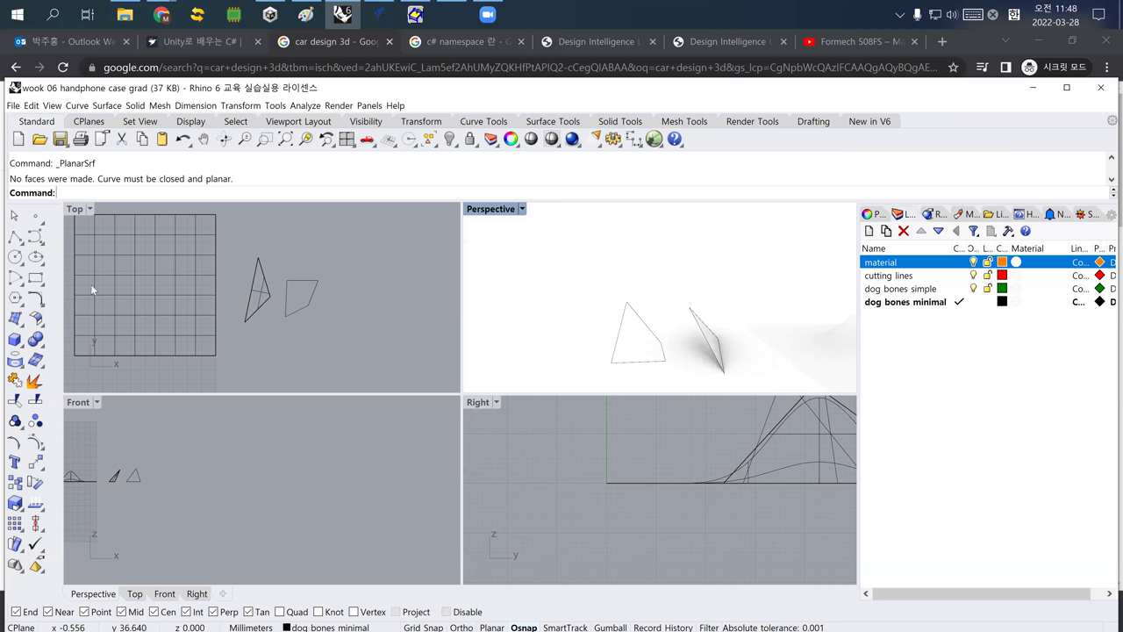
pyautogui.click(14, 320)
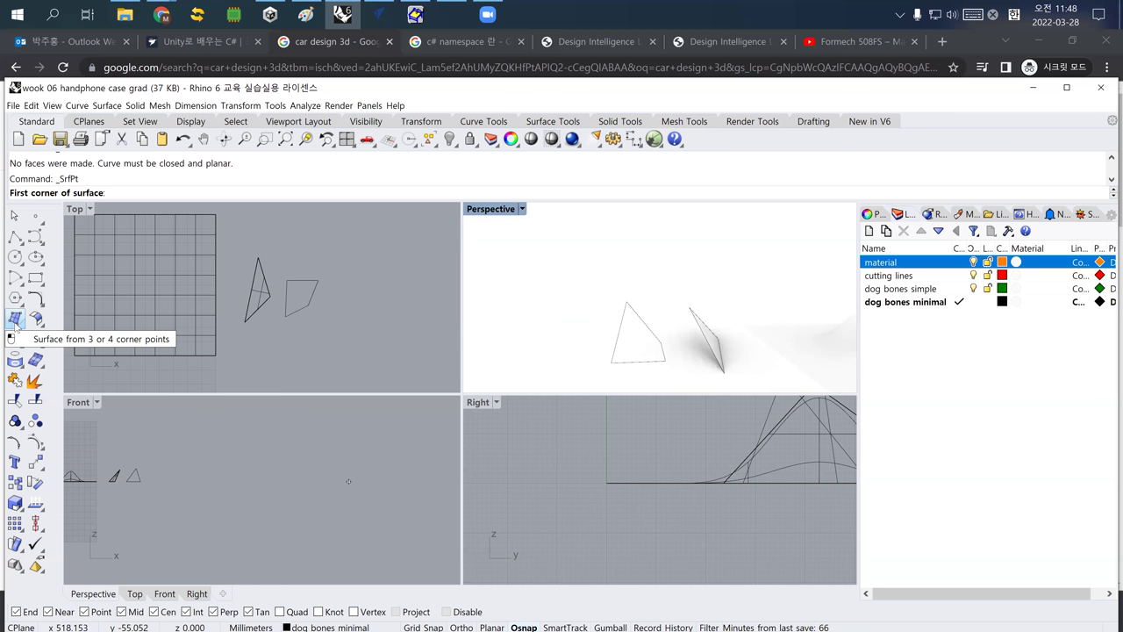
pyautogui.click(611, 362)
pyautogui.click(627, 302)
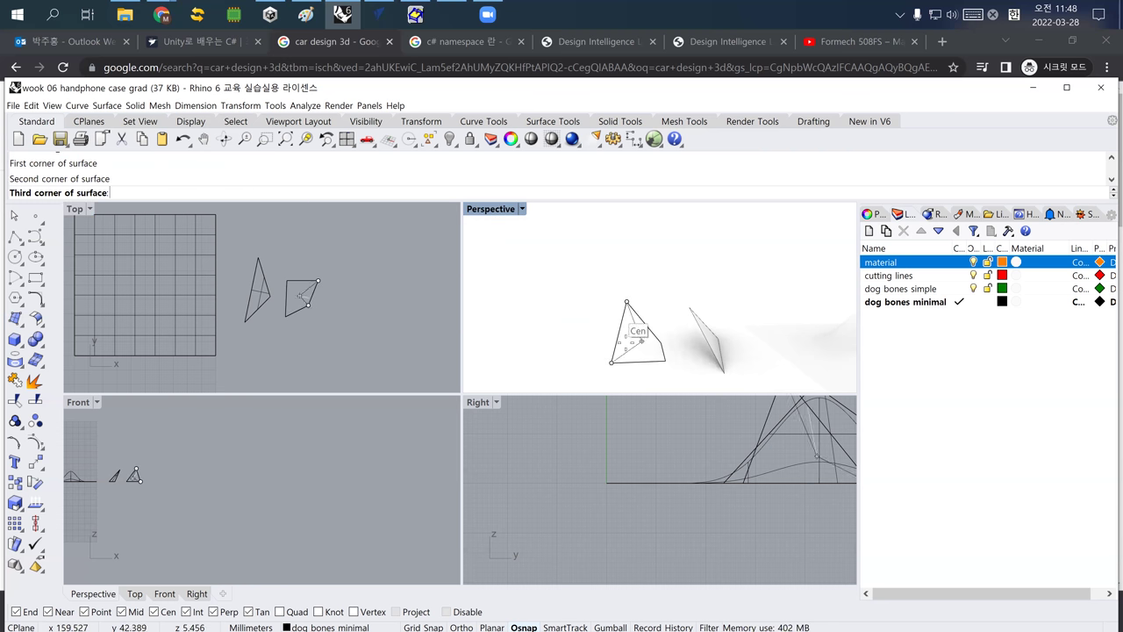
pyautogui.click(660, 344)
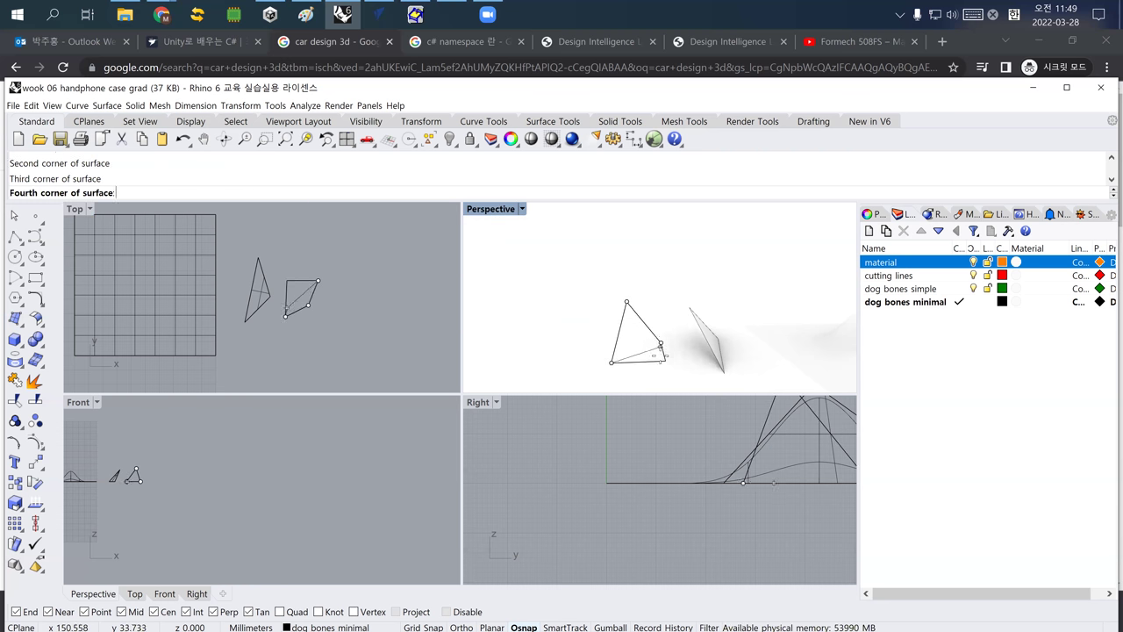
pyautogui.press('Return')
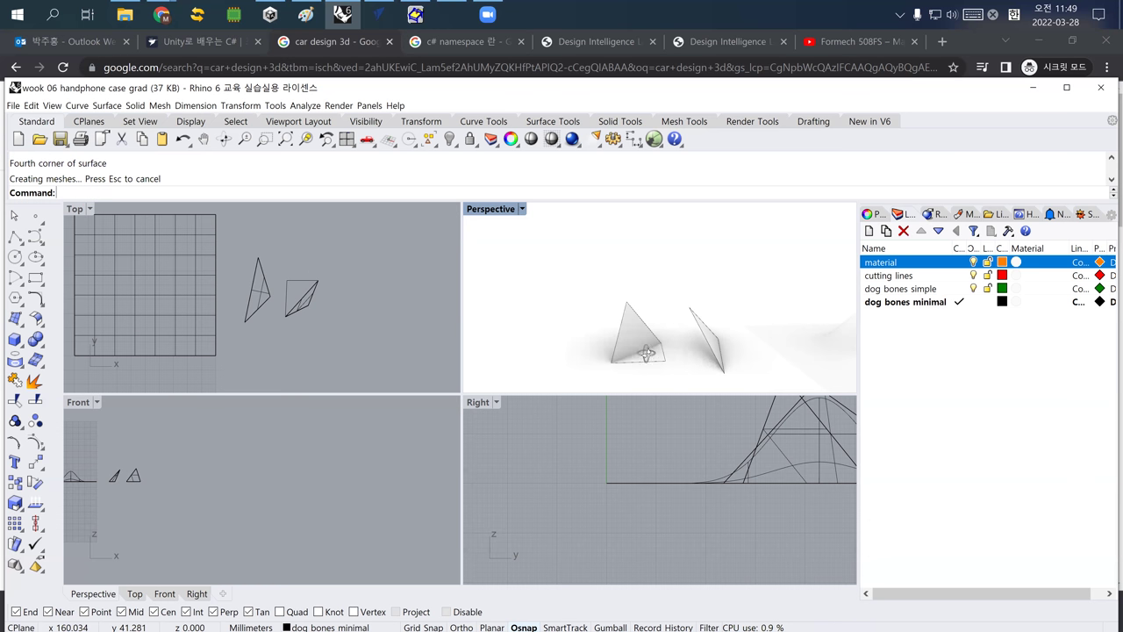
pyautogui.press('Return')
pyautogui.click(636, 366)
pyautogui.click(667, 342)
pyautogui.click(674, 358)
pyautogui.press('Return')
pyautogui.hotkey('ctrl', 'z')
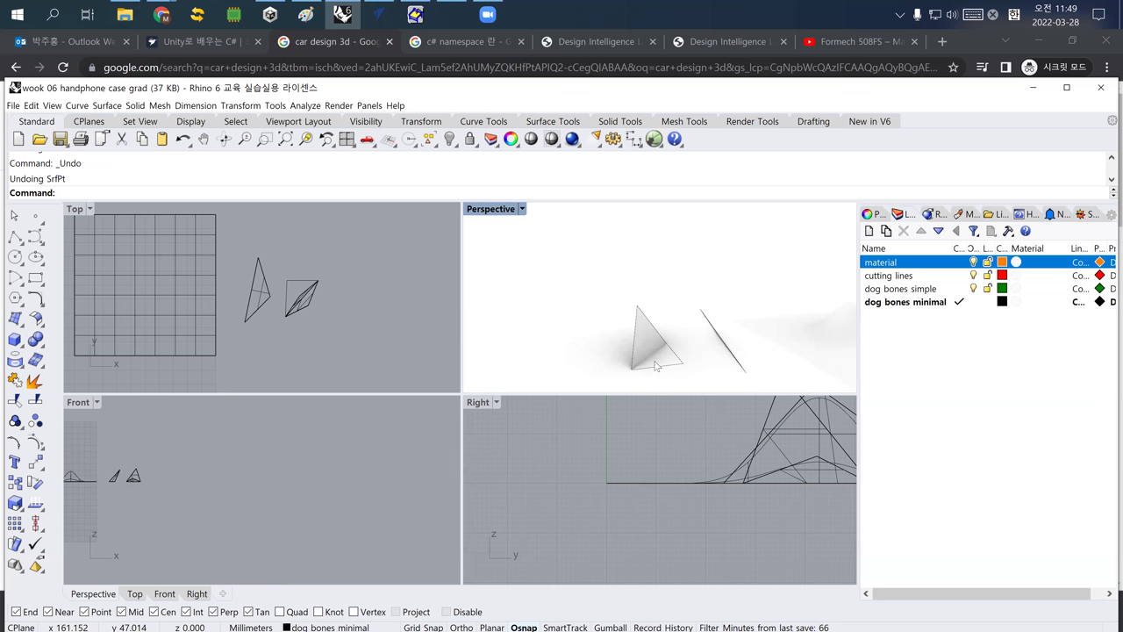
# - Create a second three-point surface over the open half of the four-sided polyline and view both triangular facets
pyautogui.press('Return')
pyautogui.click(631, 370)
pyautogui.click(683, 363)
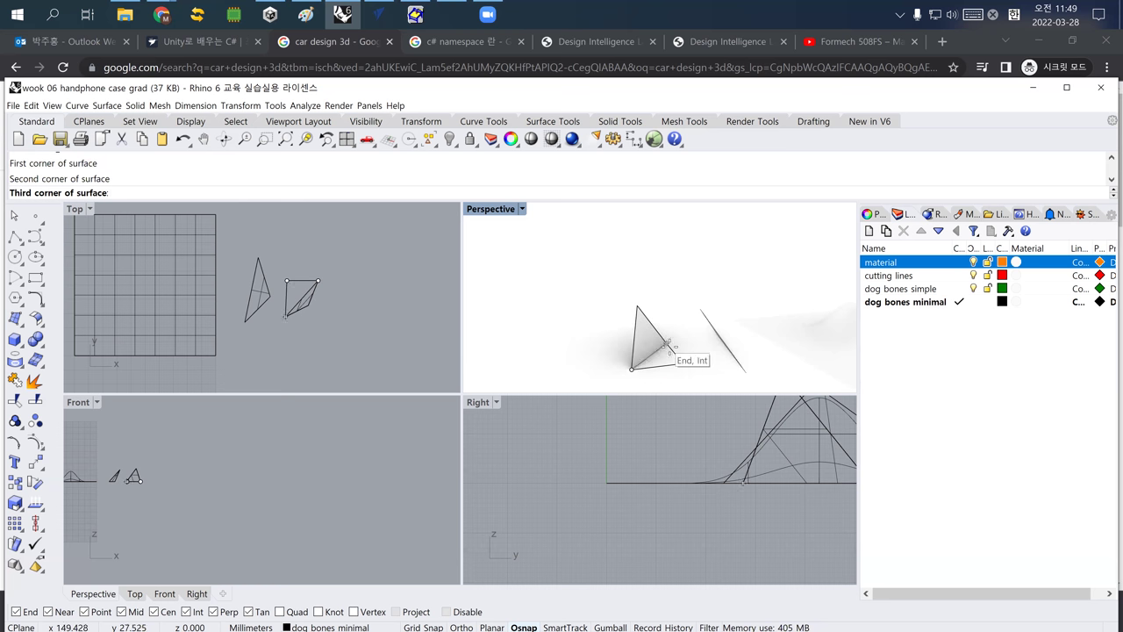
pyautogui.click(669, 345)
pyautogui.press('Return')
pyautogui.moveTo(654, 346)
pyautogui.mouseDown(button='right')
pyautogui.moveTo(607, 203)
pyautogui.moveTo(592, 345)
pyautogui.moveTo(657, 331)
pyautogui.moveTo(658, 354)
pyautogui.mouseUp(button='right')
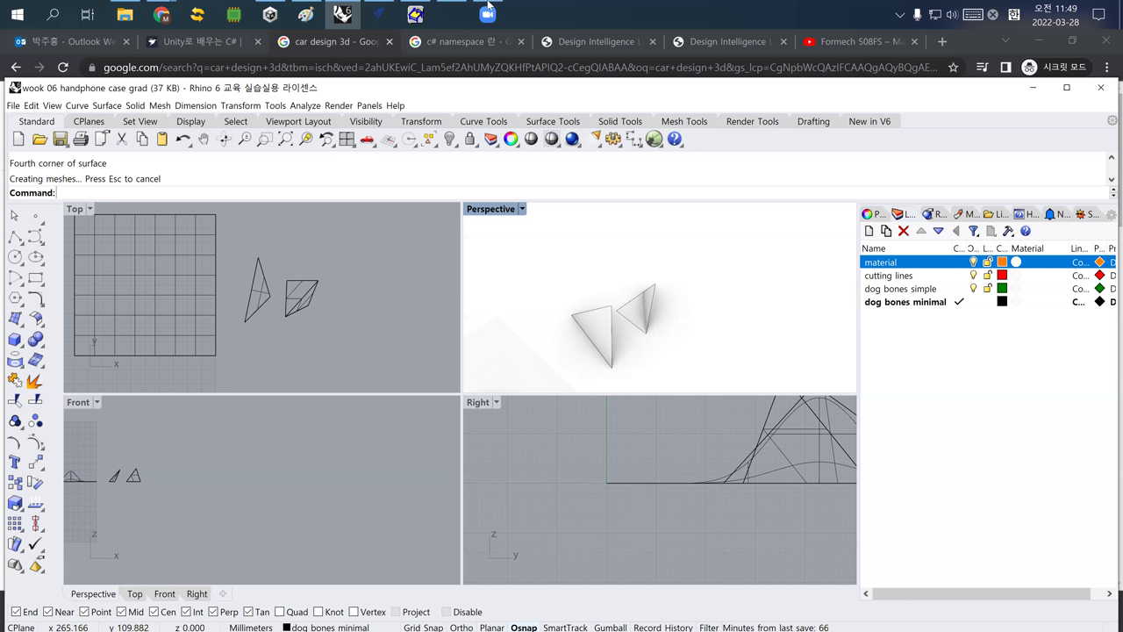
# - Switch to Chrome, search Google for "bag triangle" and open the image of the silver geometric tote bag
pyautogui.click(484, 29)
pyautogui.hotkey('ctrl', 'l')
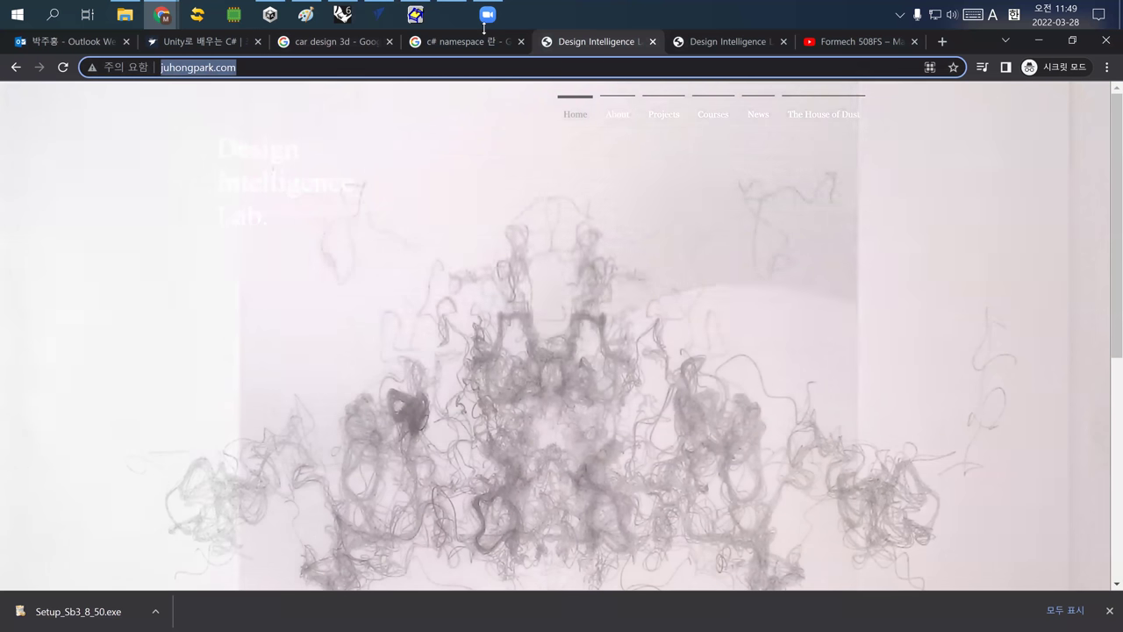
pyautogui.write('bag triangle')
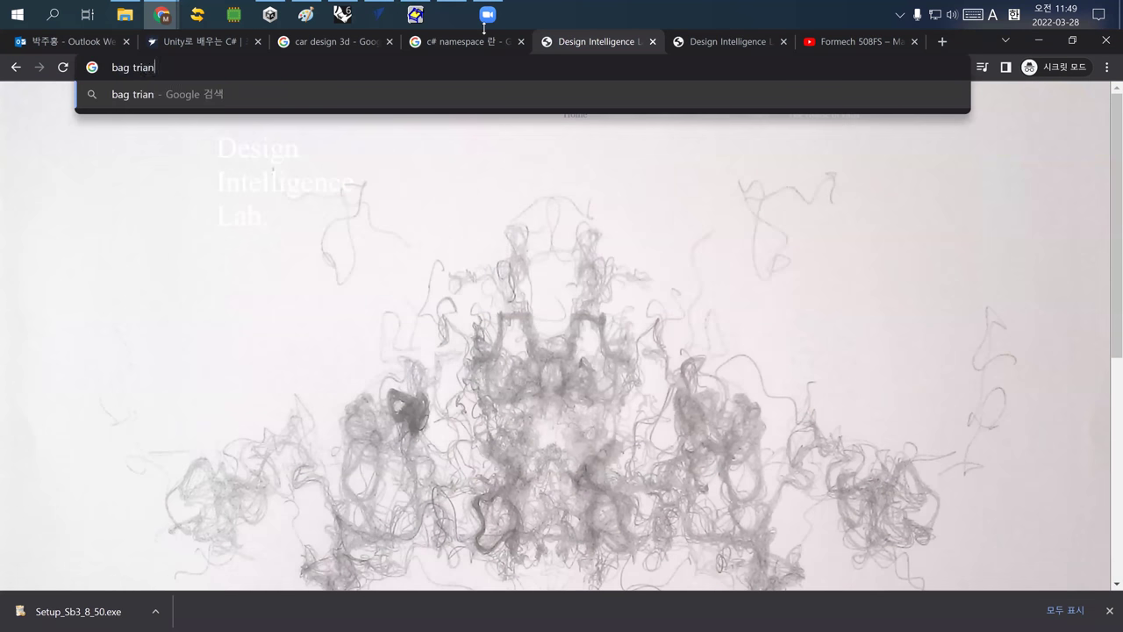
pyautogui.press('Return')
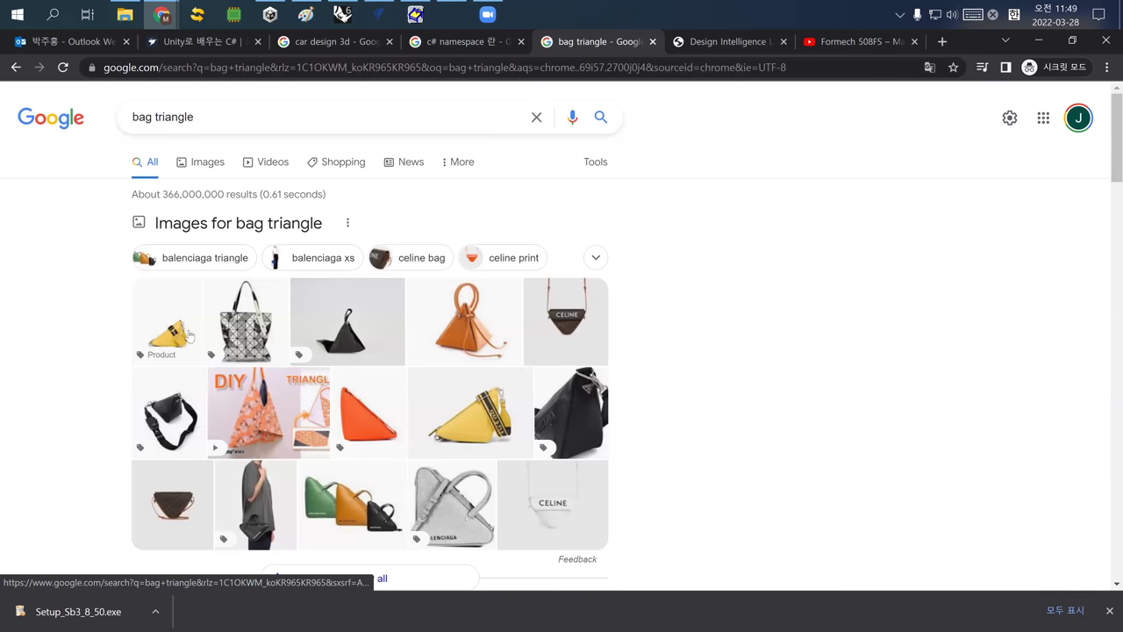
pyautogui.click(223, 341)
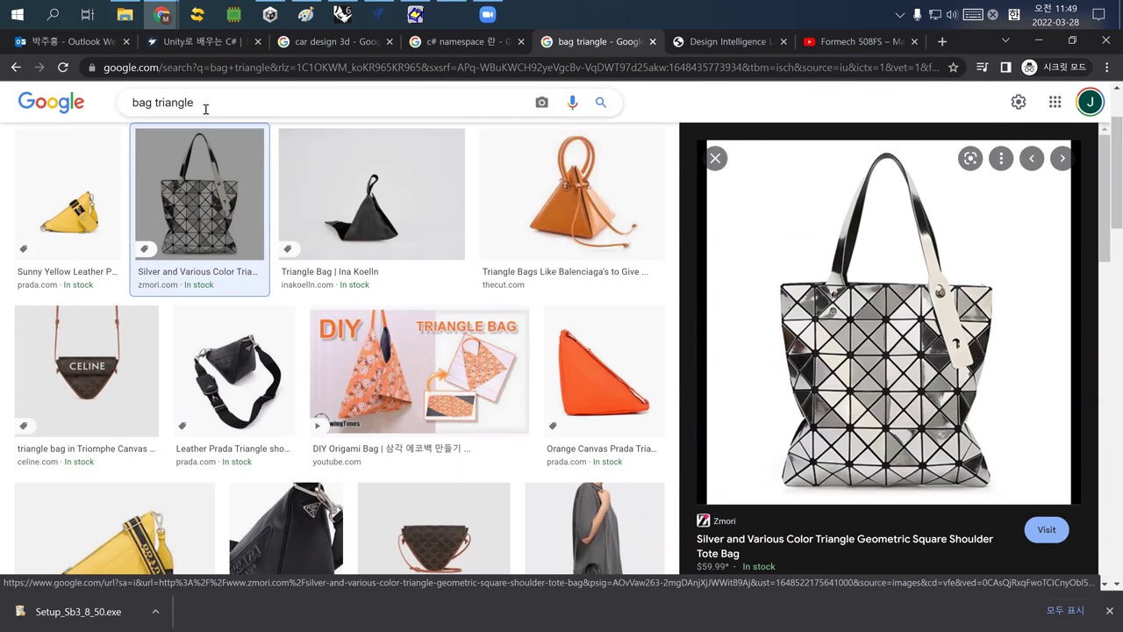
# - Search Google Images for "anatomy 3d file triangulation"
pyautogui.moveTo(198, 103); pyautogui.dragTo(68, 104)
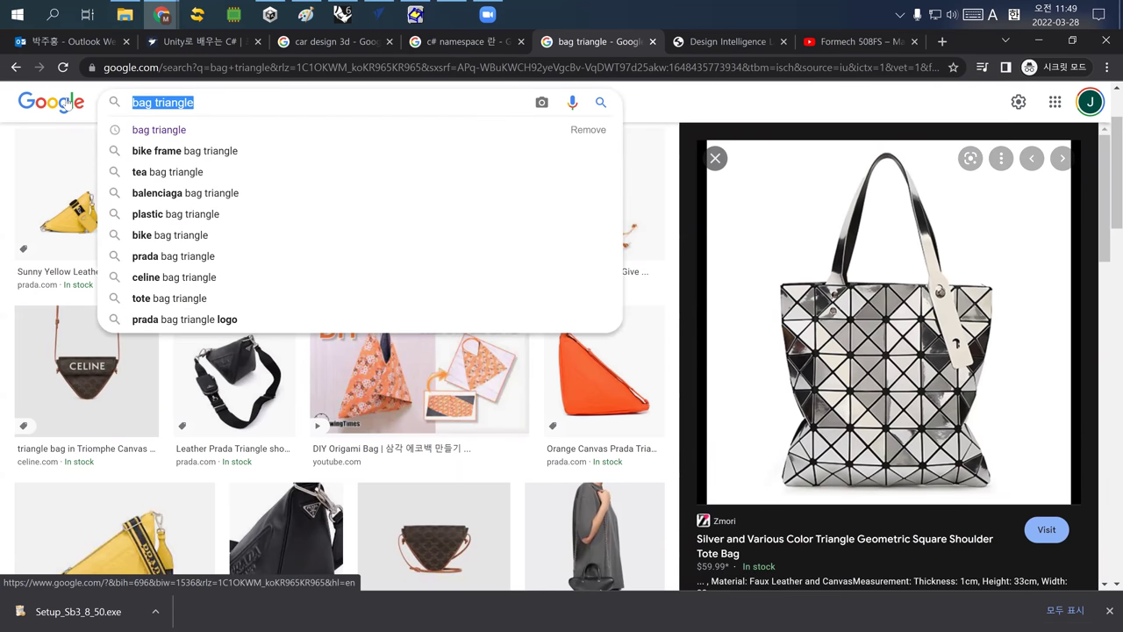
pyautogui.write('anatomy')
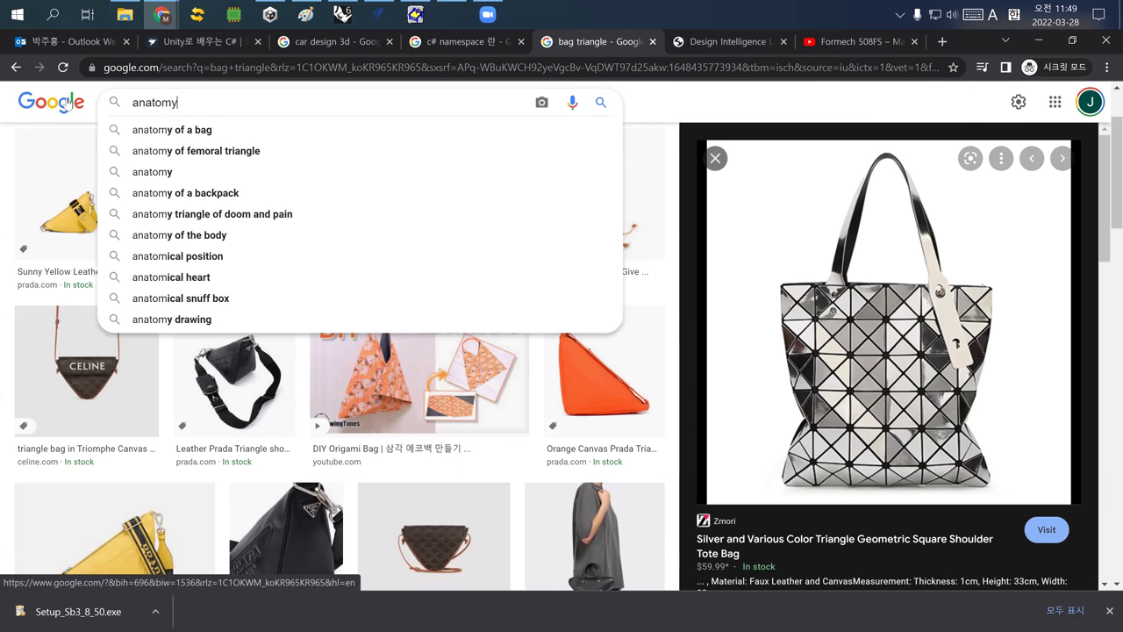
pyautogui.write(' 3d file t')
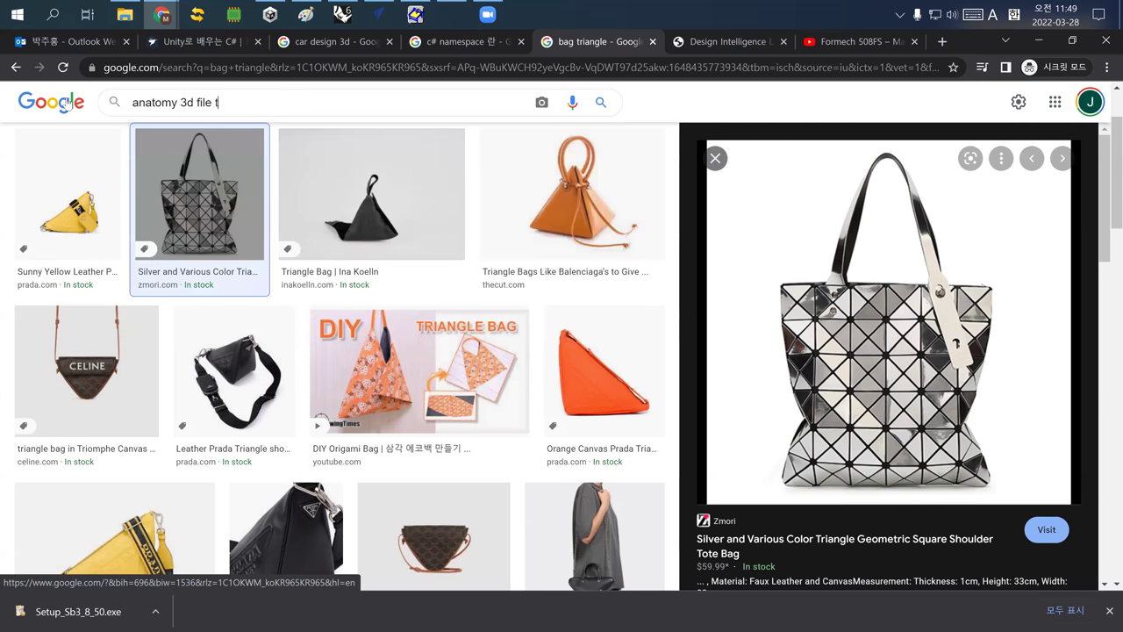
pyautogui.write('riangulation')
pyautogui.press('Return')
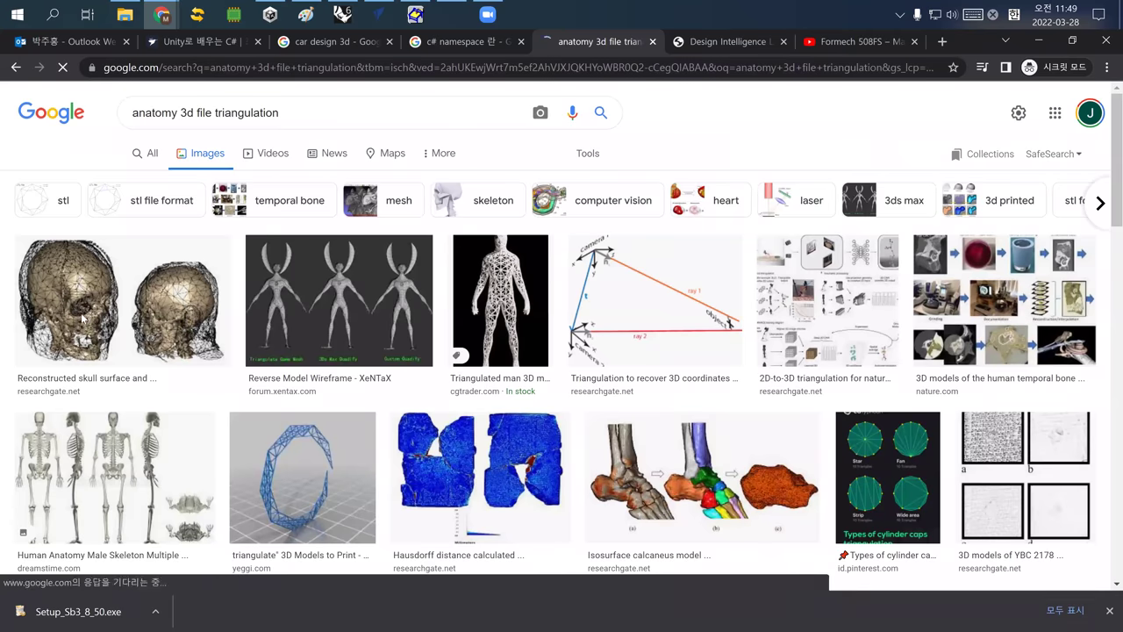
# - View the reconstructed skull surface image, and open the related "skull anatomy 3d model" image
pyautogui.click(179, 342)
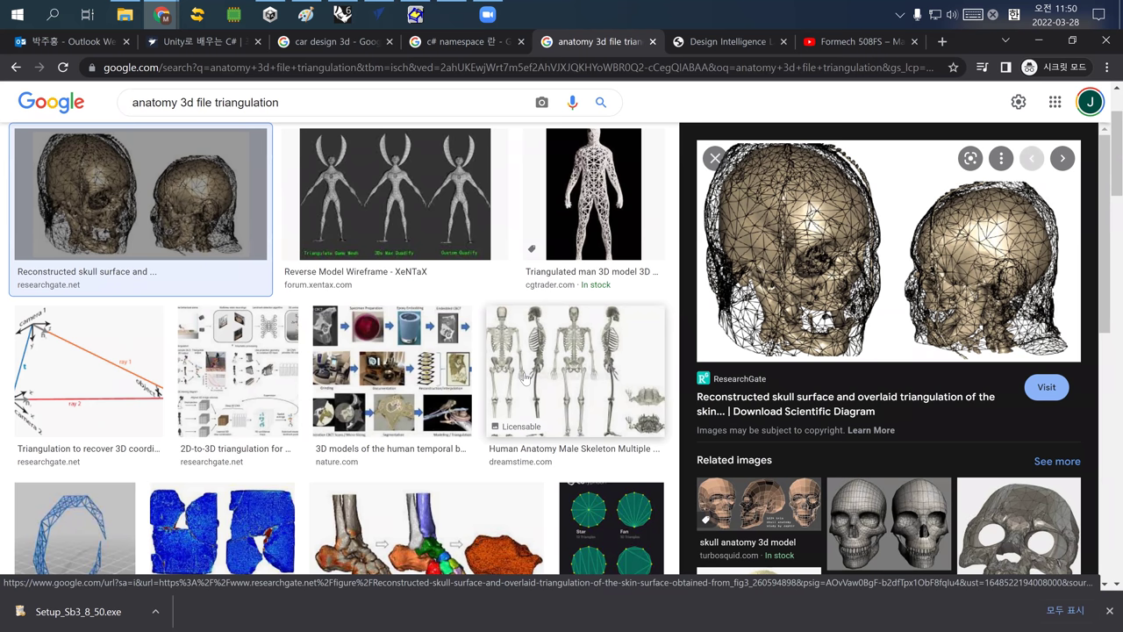
pyautogui.moveTo(904, 537); pyautogui.dragTo(884, 544)
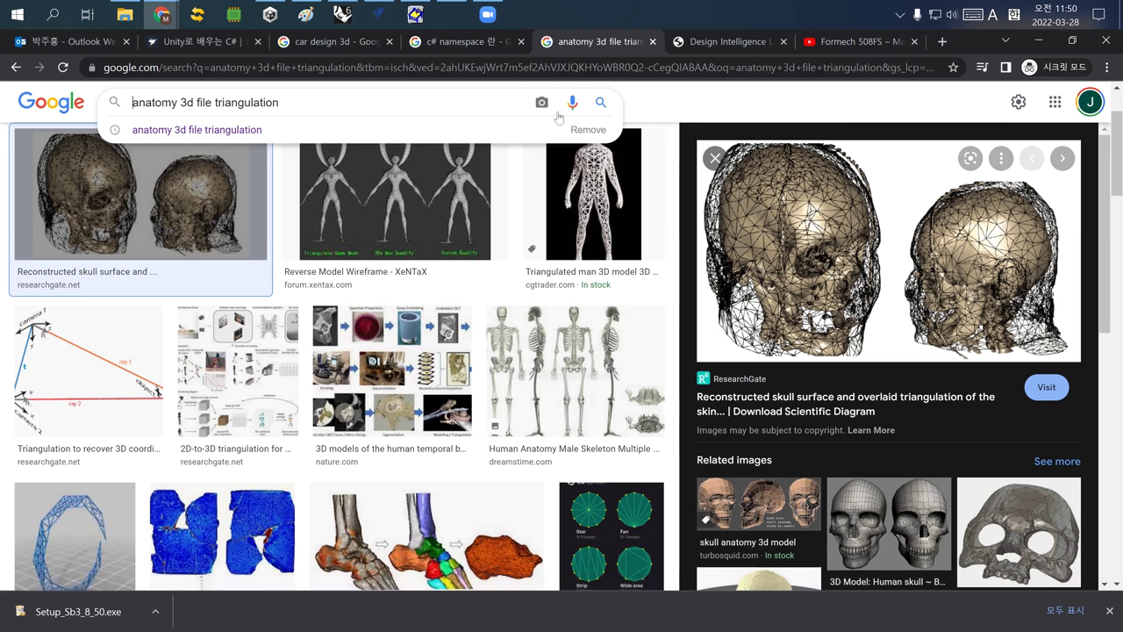
pyautogui.click(344, 24)
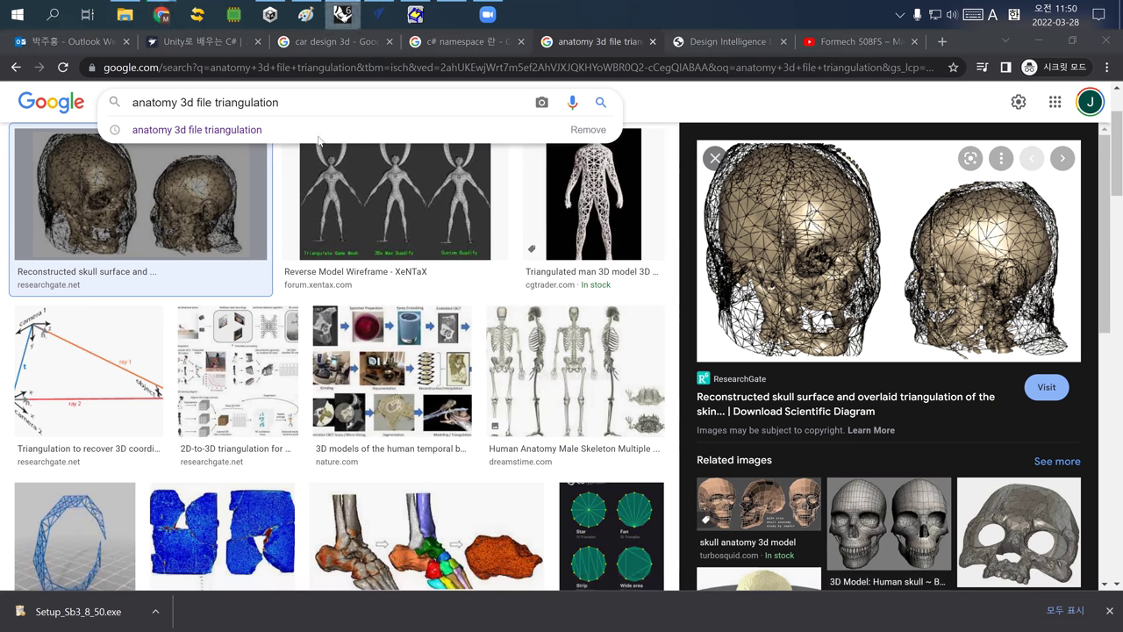
pyautogui.rightClick(344, 26)
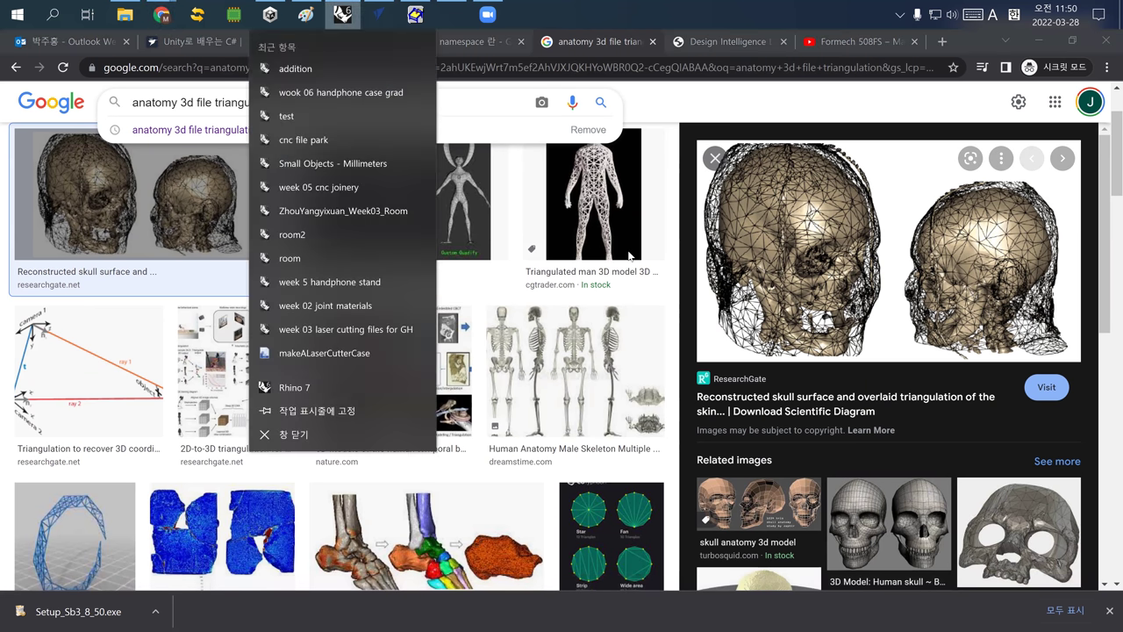
pyautogui.click(781, 506)
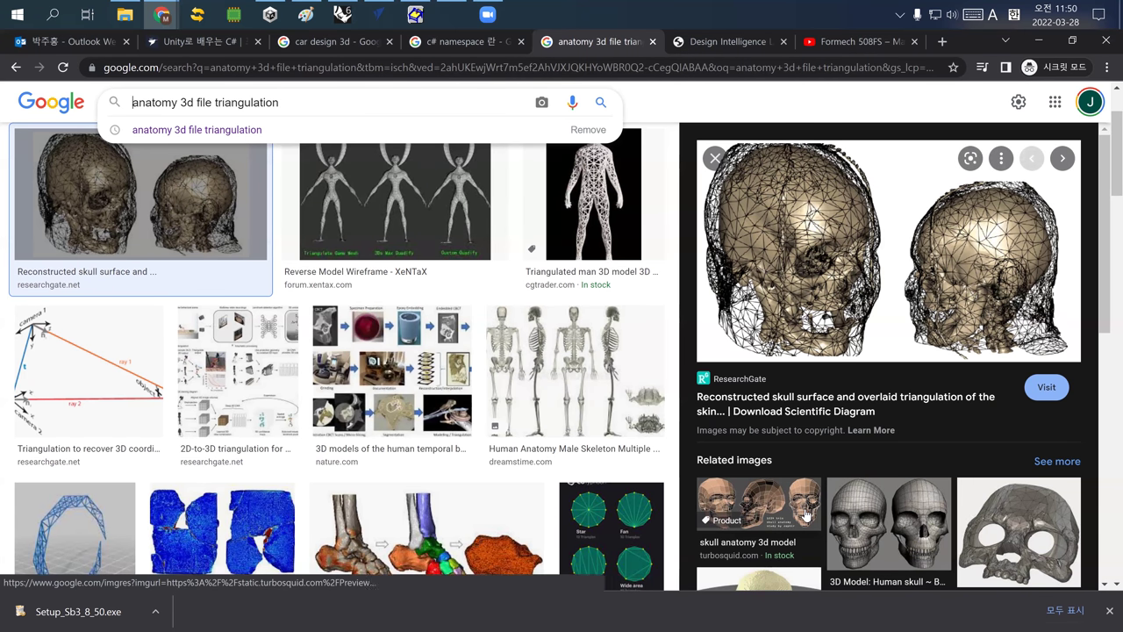
pyautogui.click(801, 515)
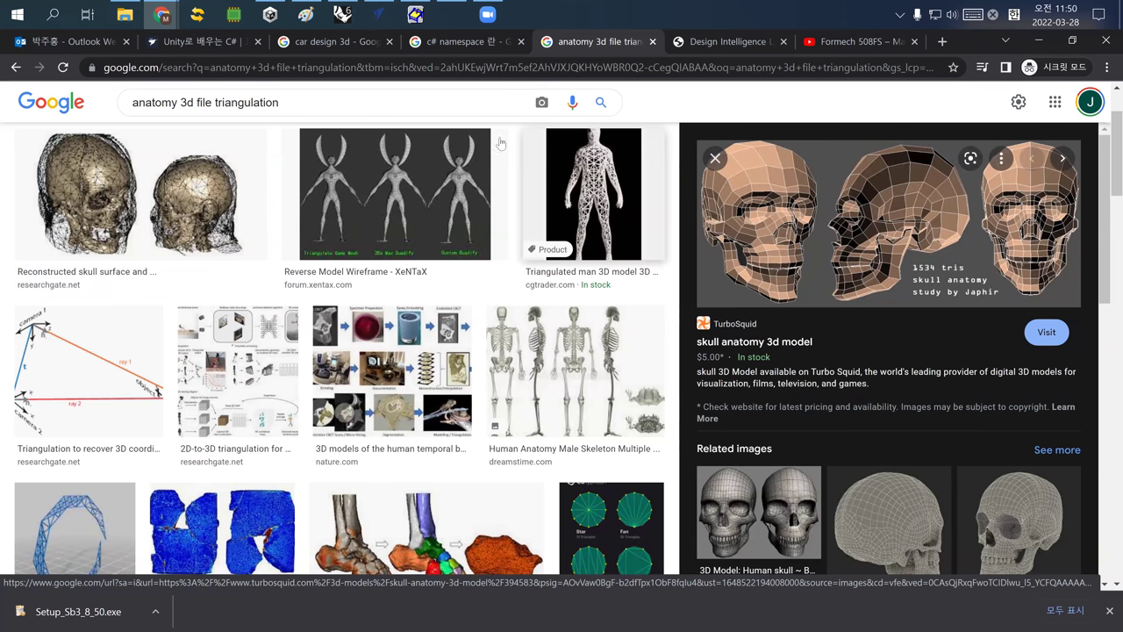
# - Switch back to Rhino and delete the two triangular surfaces from the four-sided polyline
pyautogui.click(341, 22)
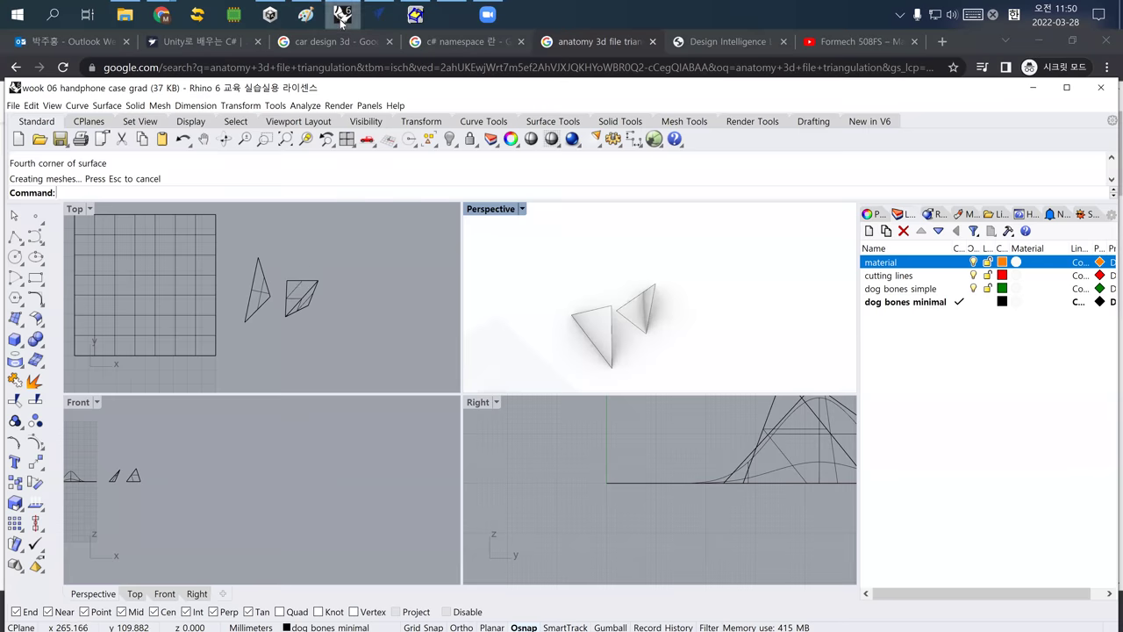
pyautogui.moveTo(295, 276); pyautogui.dragTo(313, 263, button='right')
pyautogui.click(311, 280)
pyautogui.press('Delete')
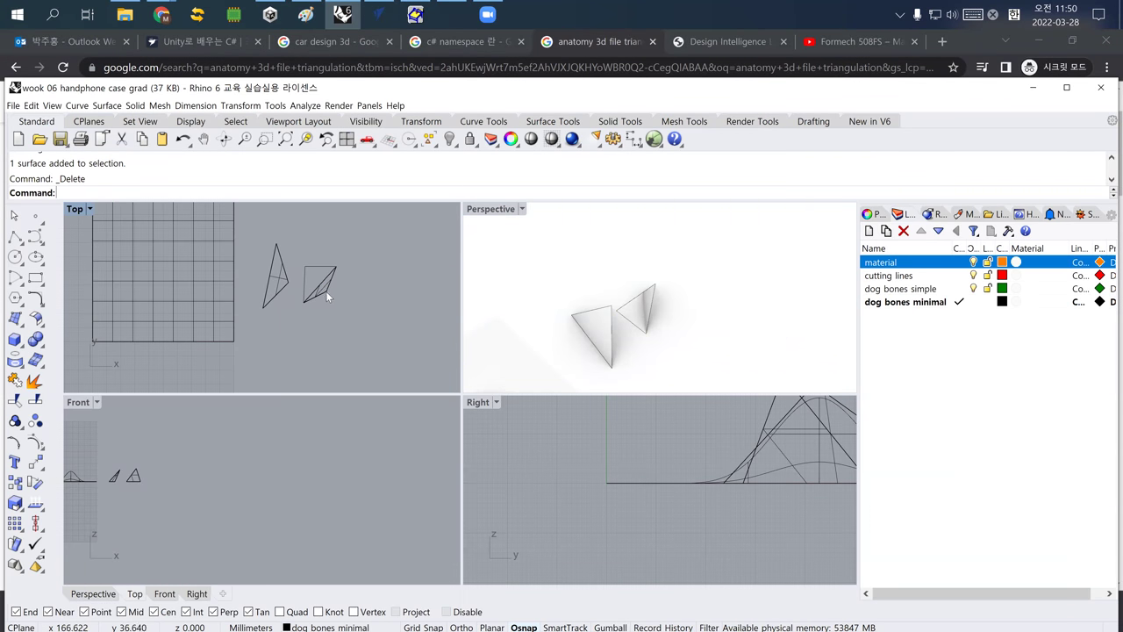
pyautogui.scroll(3, 323, 292)
pyautogui.moveTo(601, 333); pyautogui.dragTo(440, 331, button='right')
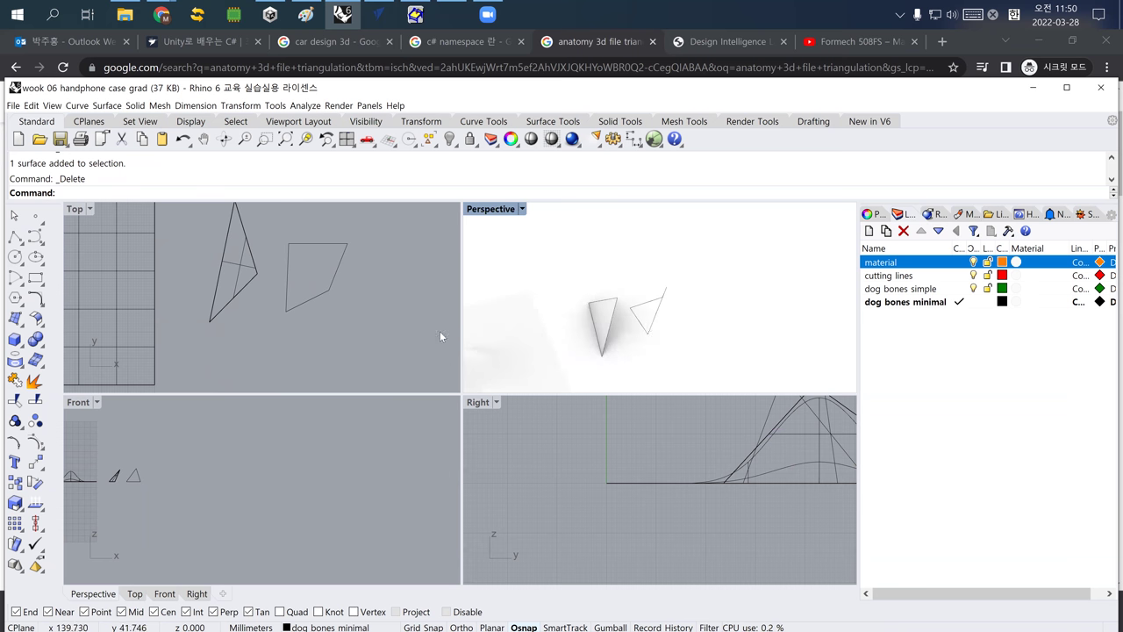
# - Explode the four-sided polyline into separate segments and check them by selecting individual edges
pyautogui.click(313, 299)
pyautogui.press('Up')
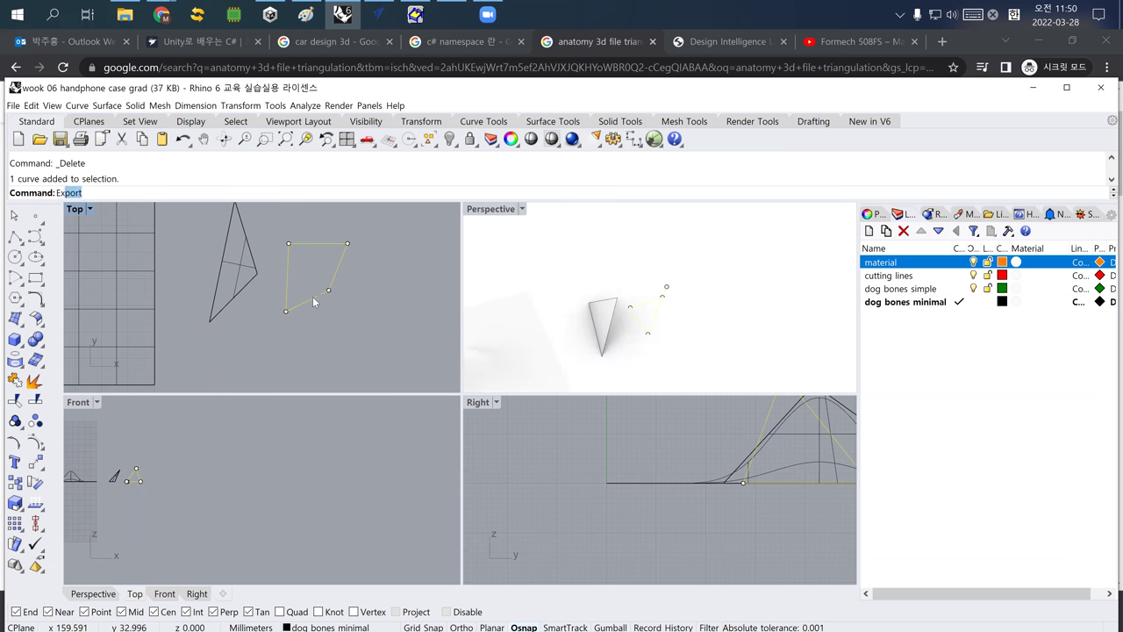
pyautogui.write('exp')
pyautogui.press('Return')
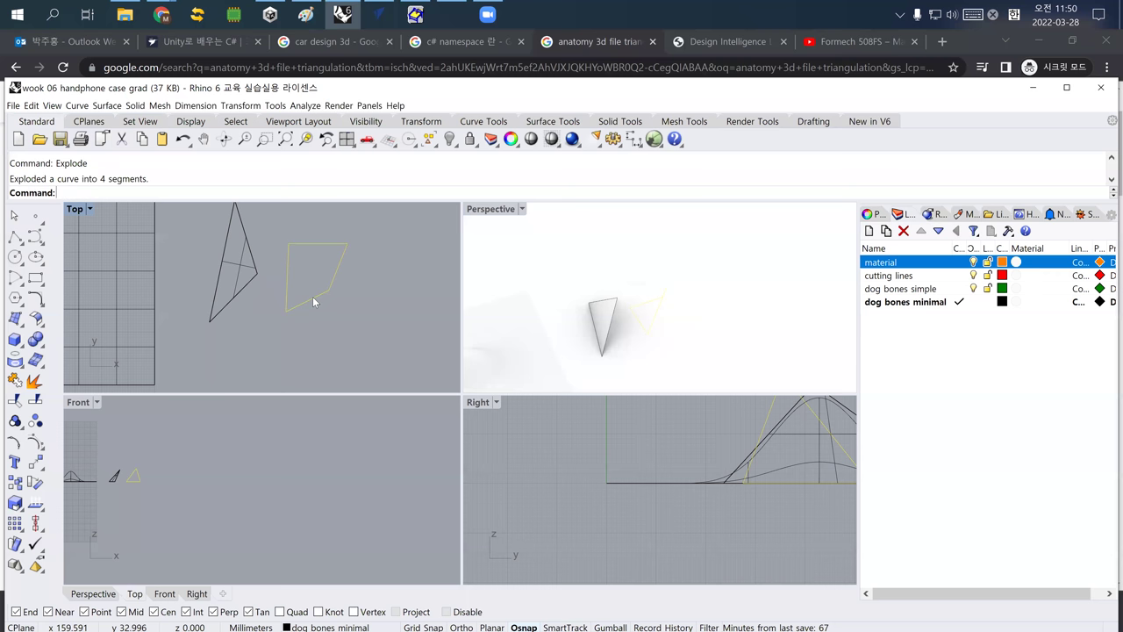
pyautogui.click(311, 333)
pyautogui.moveTo(311, 334); pyautogui.dragTo(342, 326, button='right')
pyautogui.moveTo(615, 334); pyautogui.dragTo(638, 315, button='right')
pyautogui.click(639, 314)
pyautogui.click(644, 347)
pyautogui.click(334, 346)
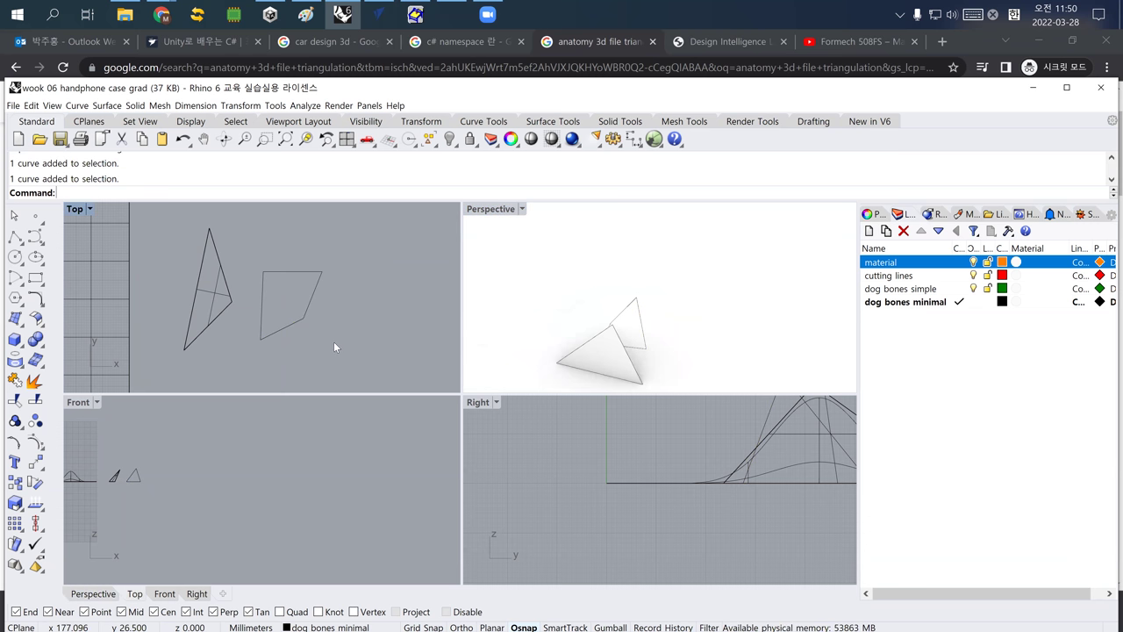
# - Create a NetworkSrf surface from the four exploded edge segments, keeping Position matching on all four edges
pyautogui.write('NetworkSrf')
pyautogui.press('Return')
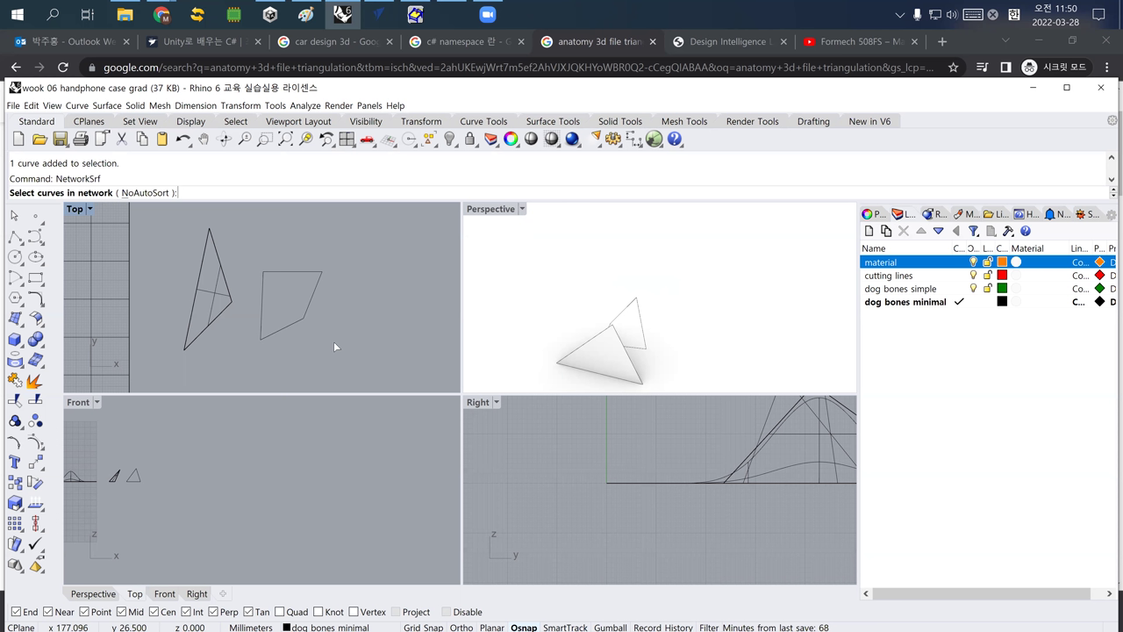
pyautogui.click(267, 338)
pyautogui.click(264, 314)
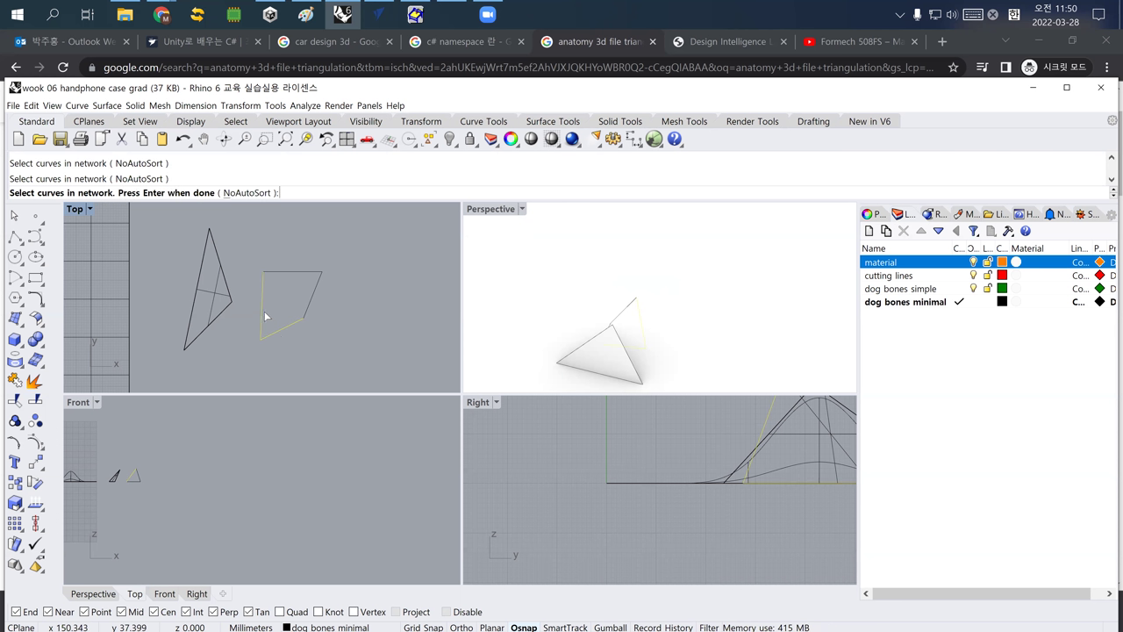
pyautogui.click(286, 272)
pyautogui.click(312, 307)
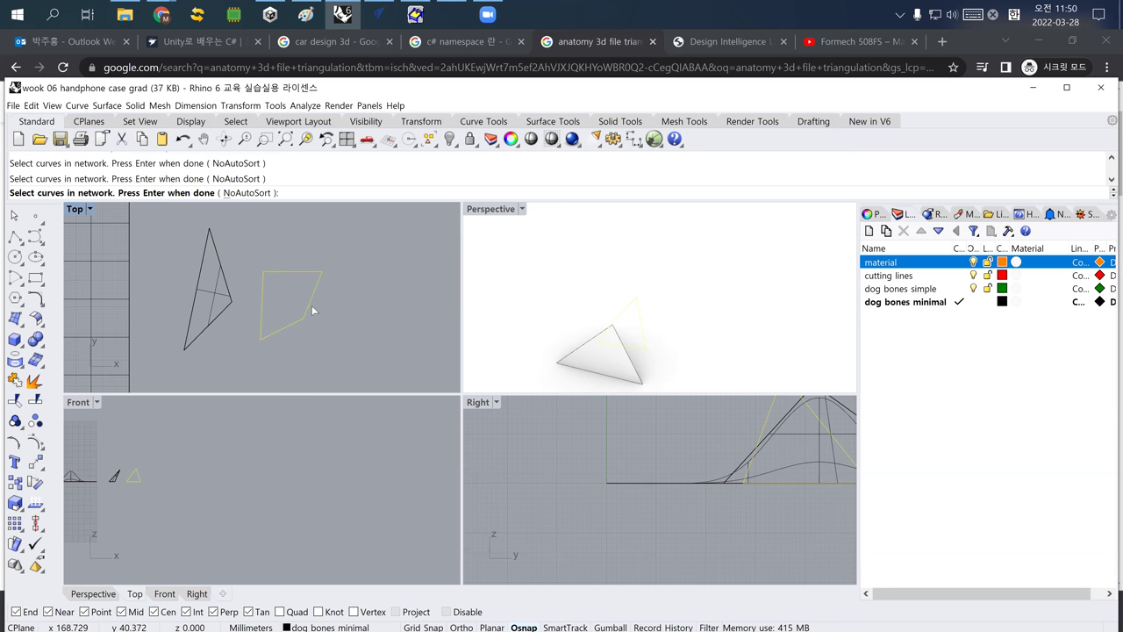
pyautogui.press('Return')
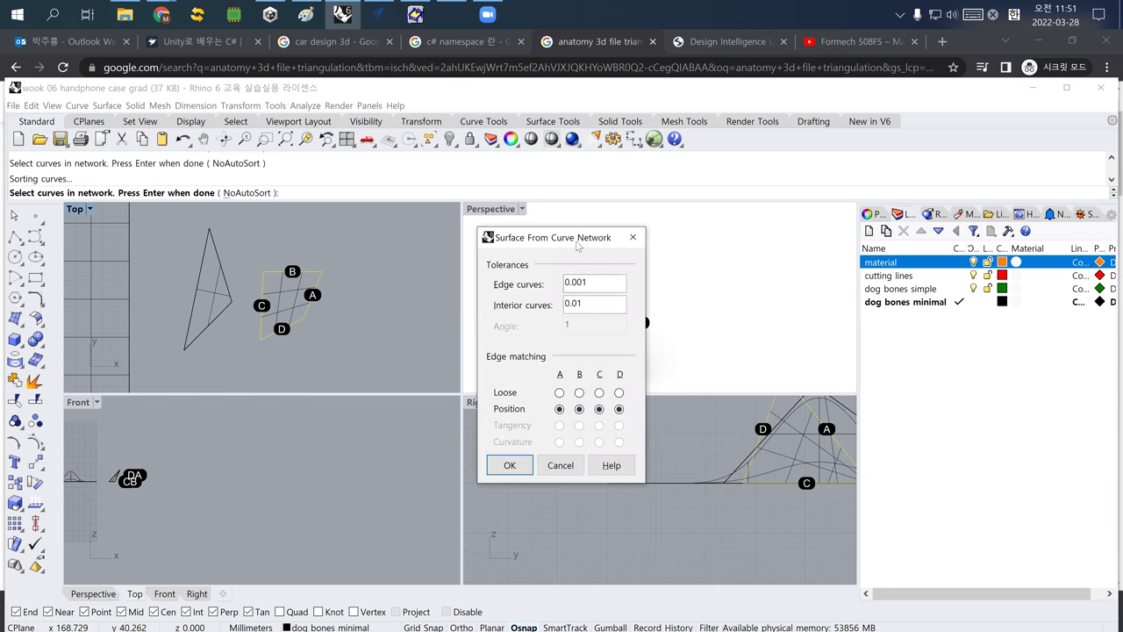
pyautogui.moveTo(577, 245); pyautogui.dragTo(353, 278)
pyautogui.scroll(5, 652, 348)
pyautogui.moveTo(652, 348); pyautogui.dragTo(606, 356, button='right')
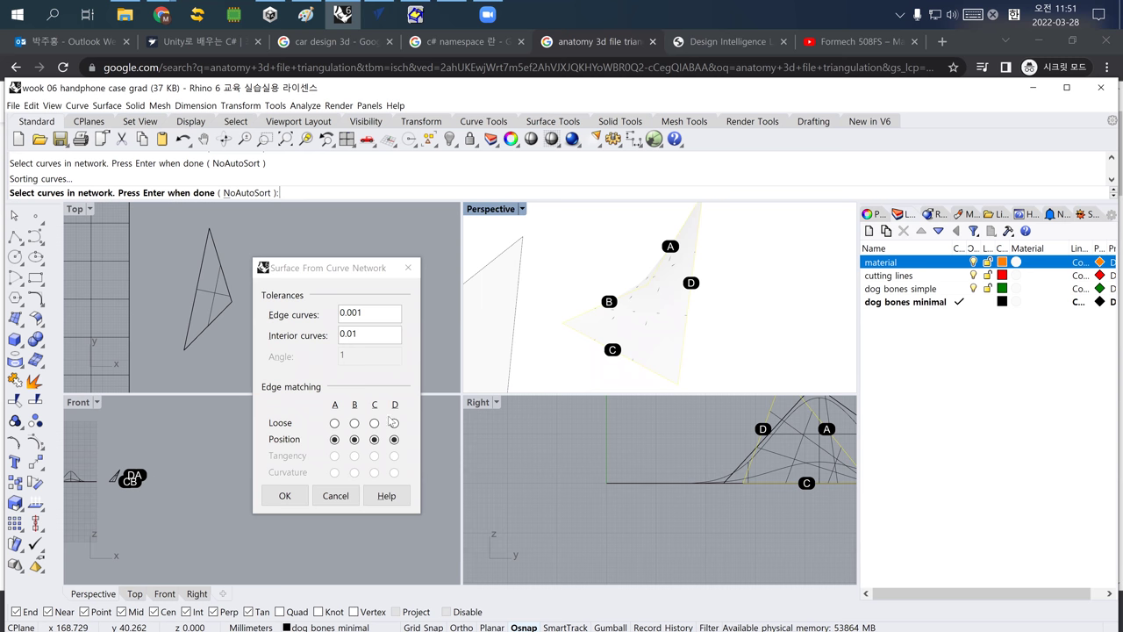
pyautogui.click(284, 497)
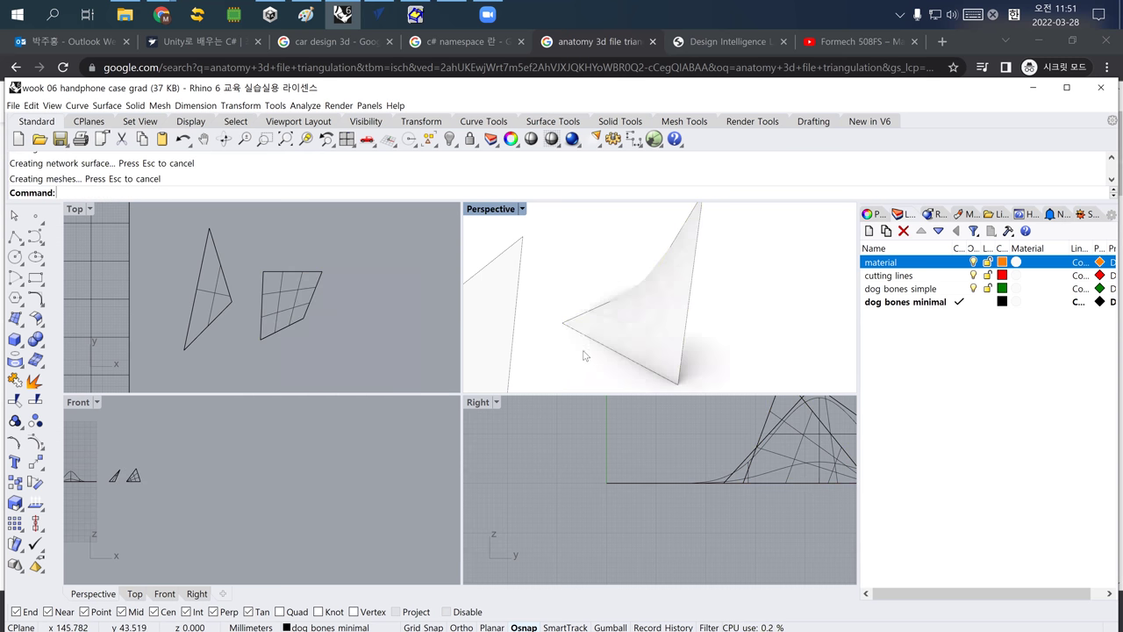
# - Select the network surface and maximize the Perspective view to compare it with the planar triangular surface
pyautogui.click(614, 329)
pyautogui.moveTo(614, 329); pyautogui.dragTo(562, 327, button='right')
pyautogui.doubleClick(487, 211)
pyautogui.moveTo(427, 389); pyautogui.dragTo(530, 348, button='right')
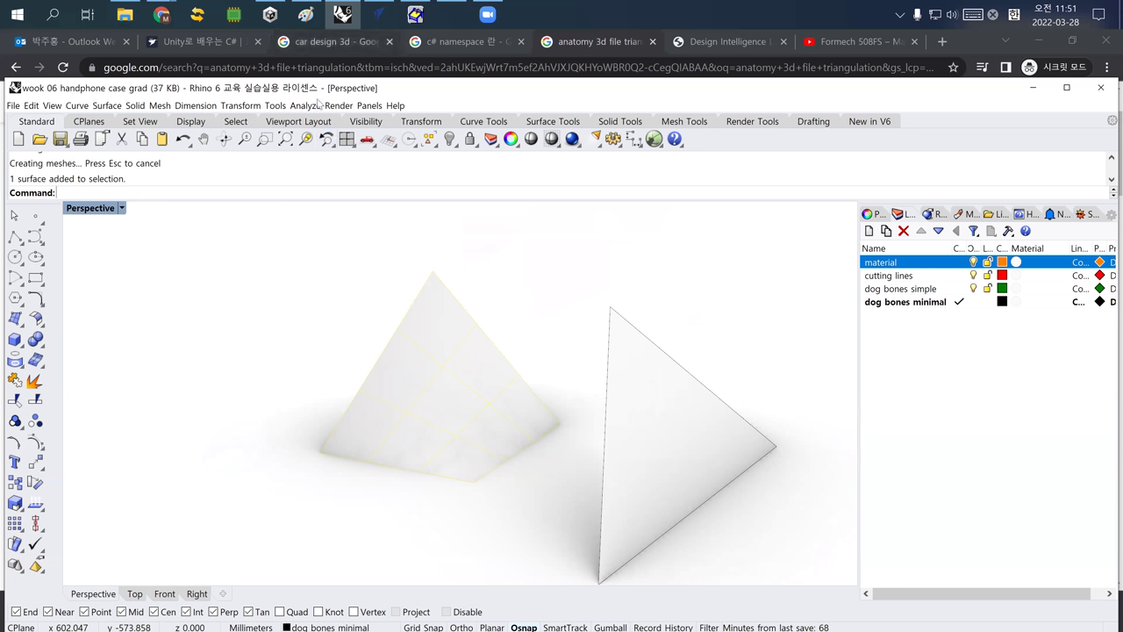
# - Switch to Chrome and search Google Images for "bowl"
pyautogui.hotkey('alt', 'Tab')
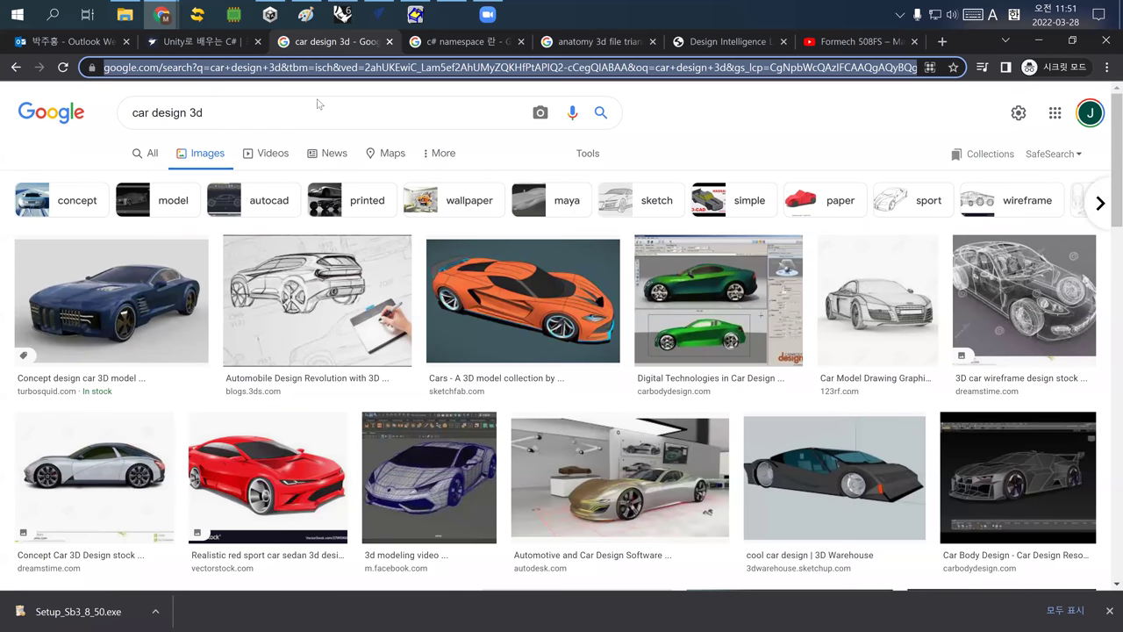
pyautogui.write('bowl')
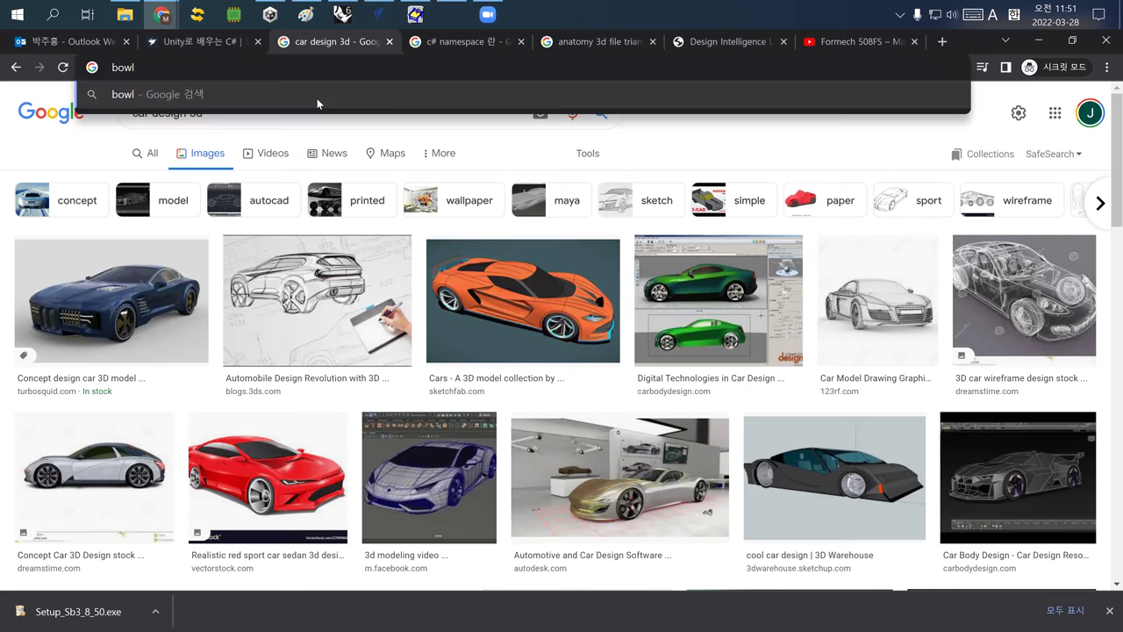
pyautogui.press('Return')
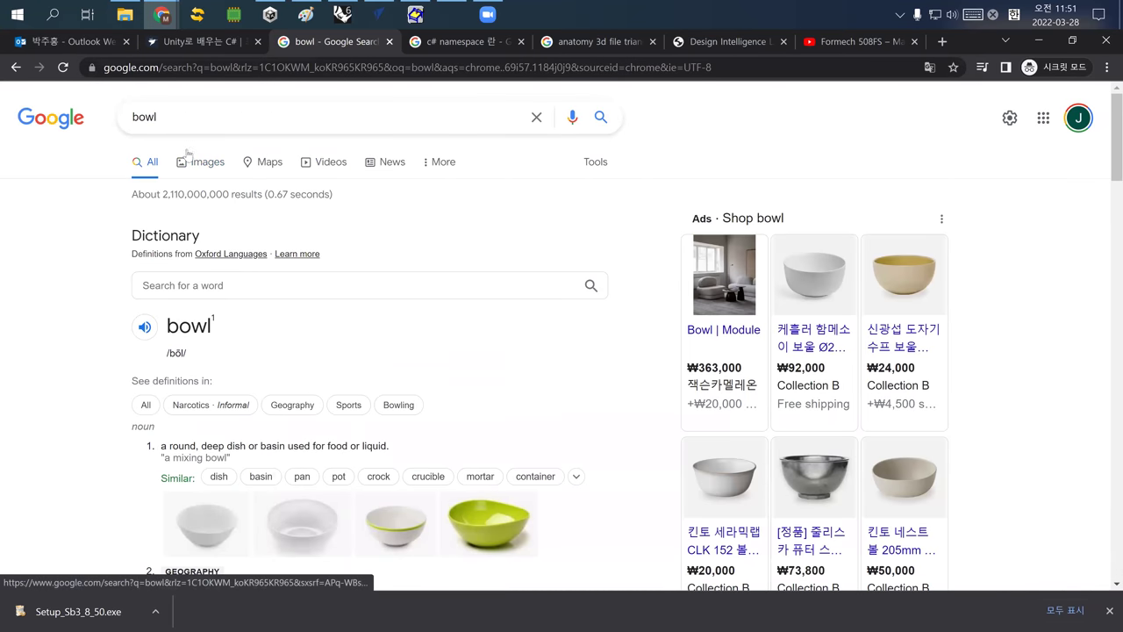
pyautogui.click(204, 163)
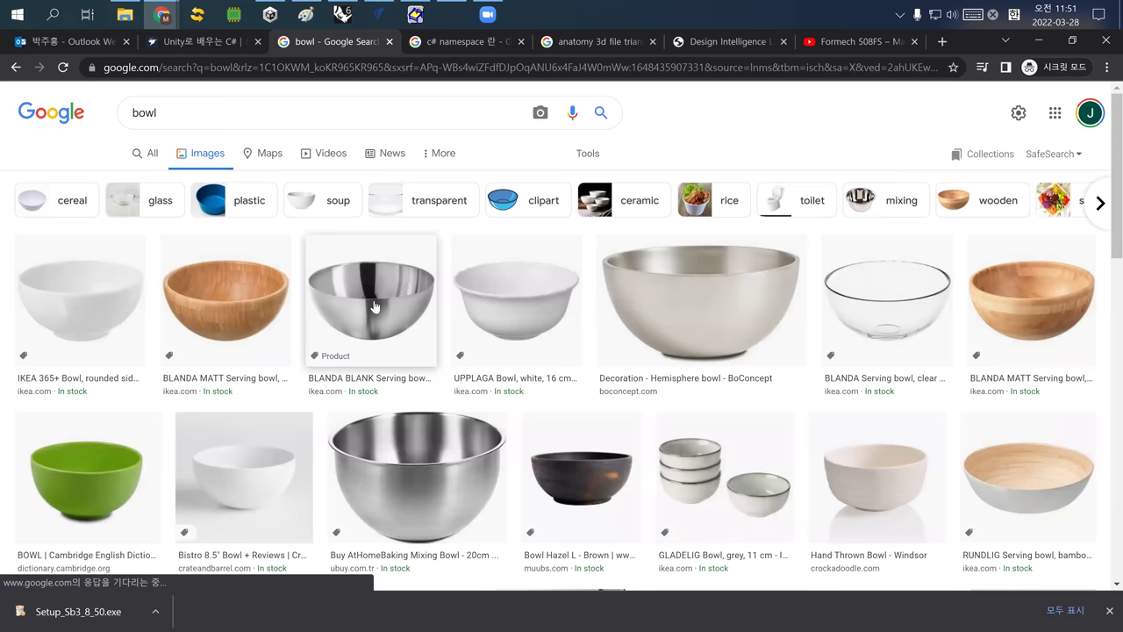